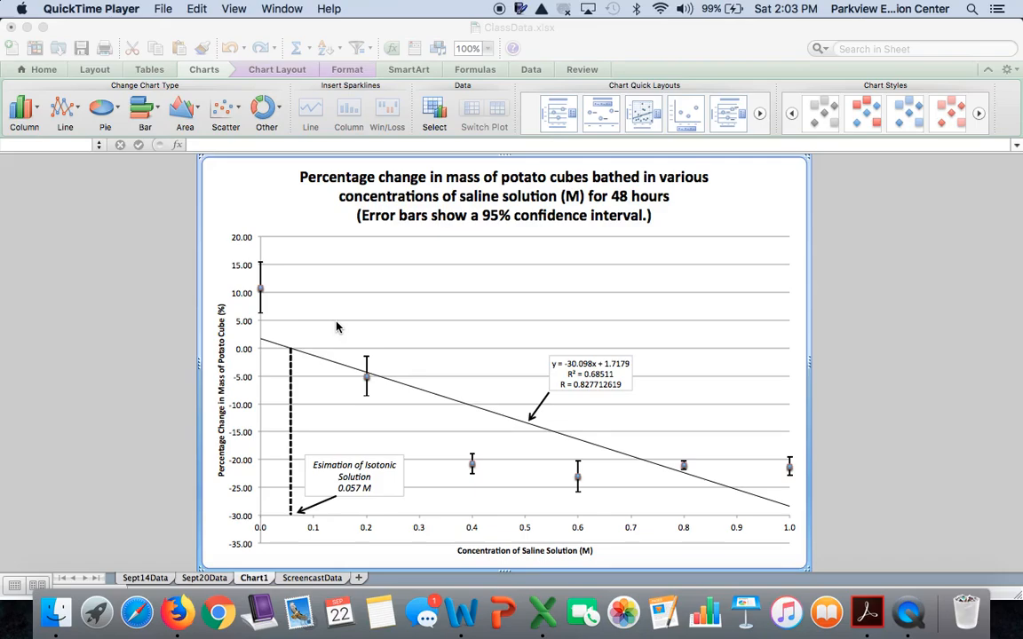
# Step: Open the ScreencastData sheet and enter Trials as the heading in cell A1
pyautogui.click(222, 585)
pyautogui.click(222, 583)
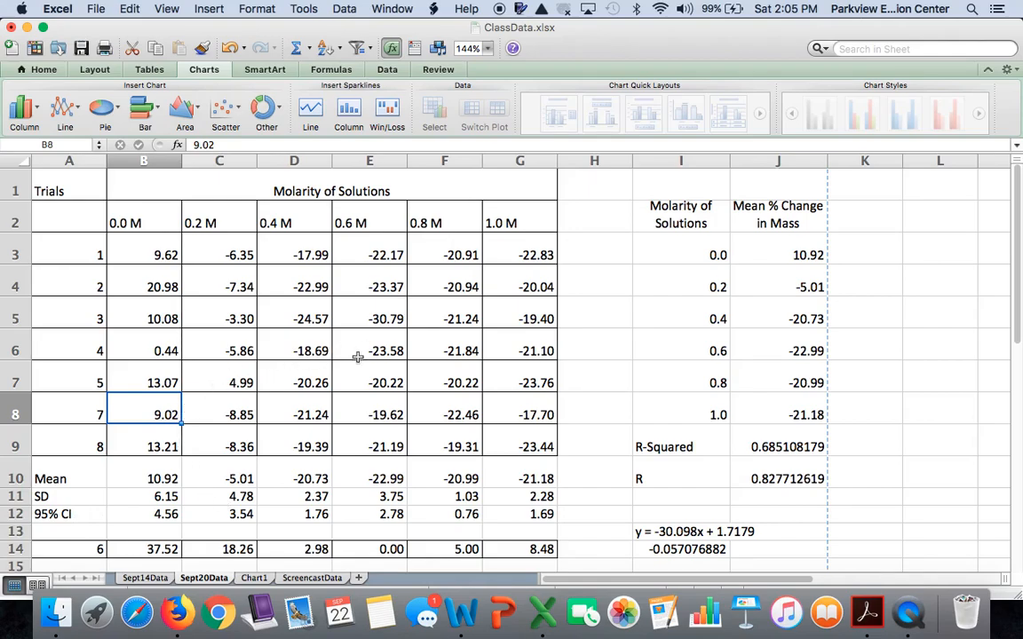
pyautogui.click(309, 578)
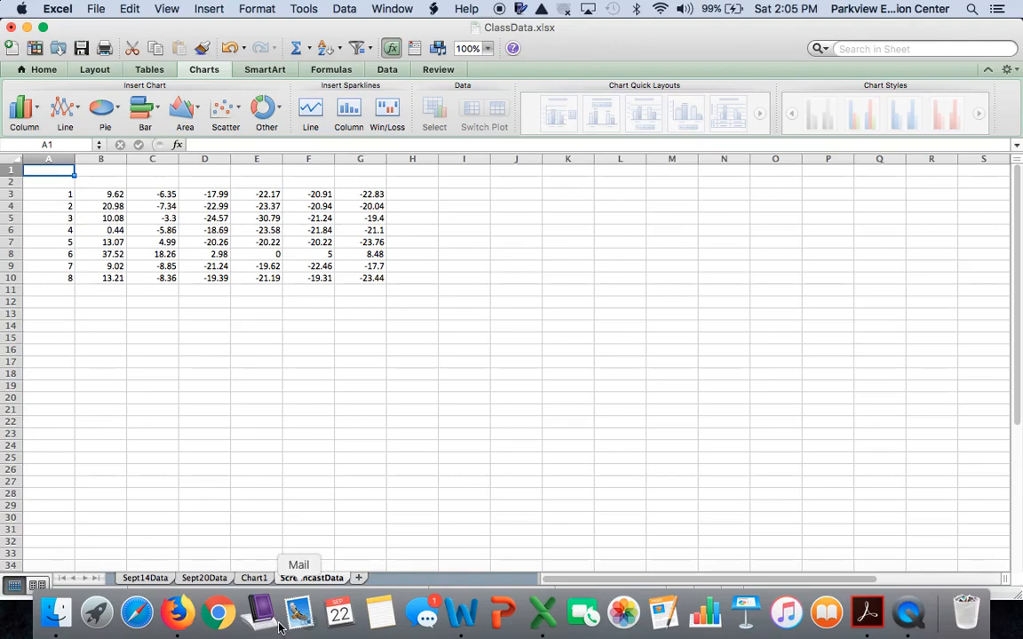
pyautogui.write('T')
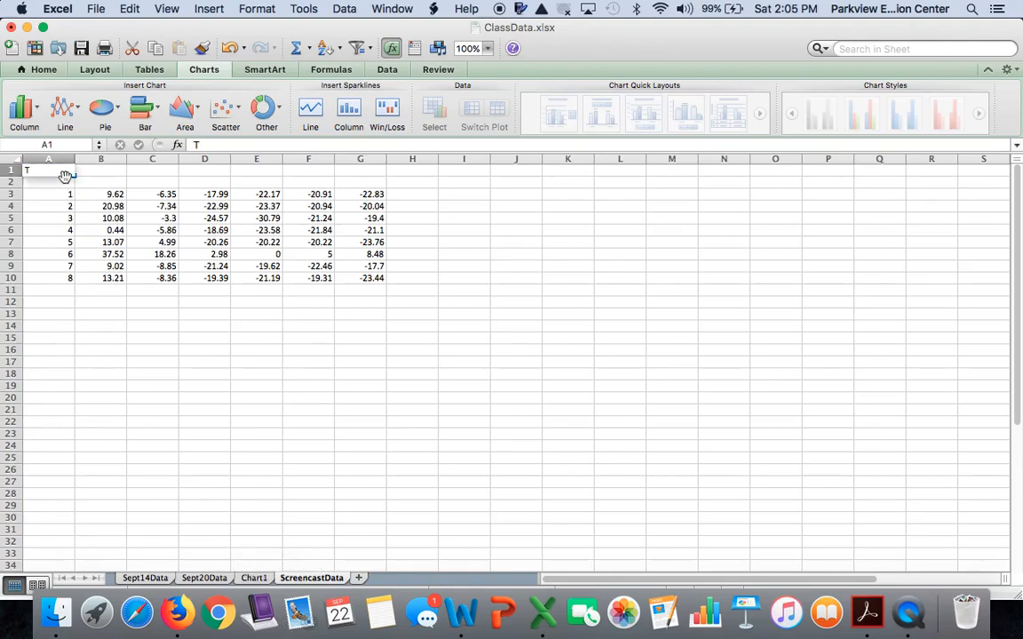
pyautogui.write('rials')
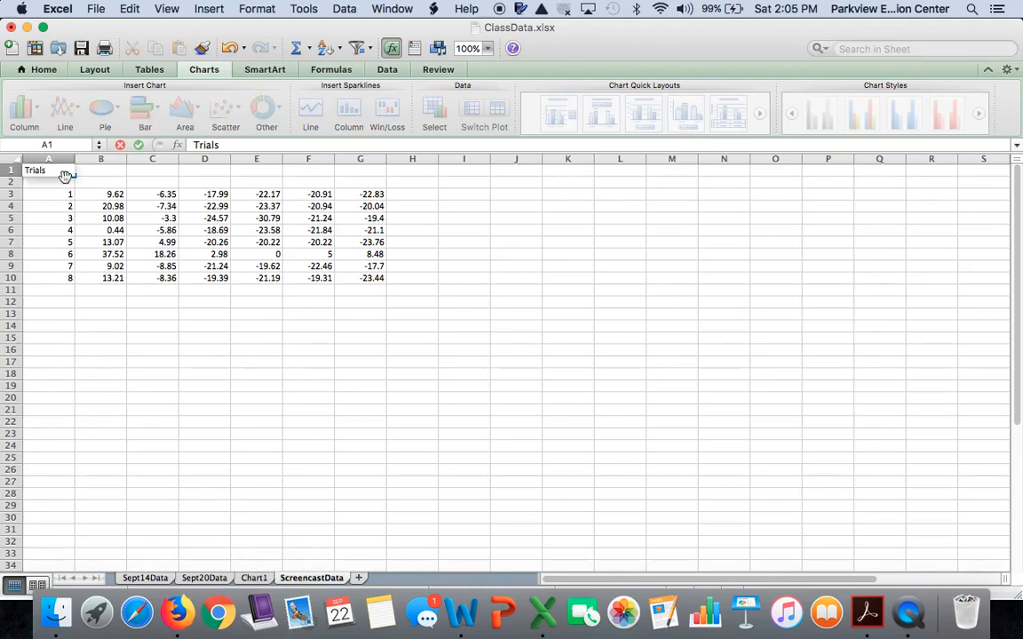
pyautogui.click(67, 181)
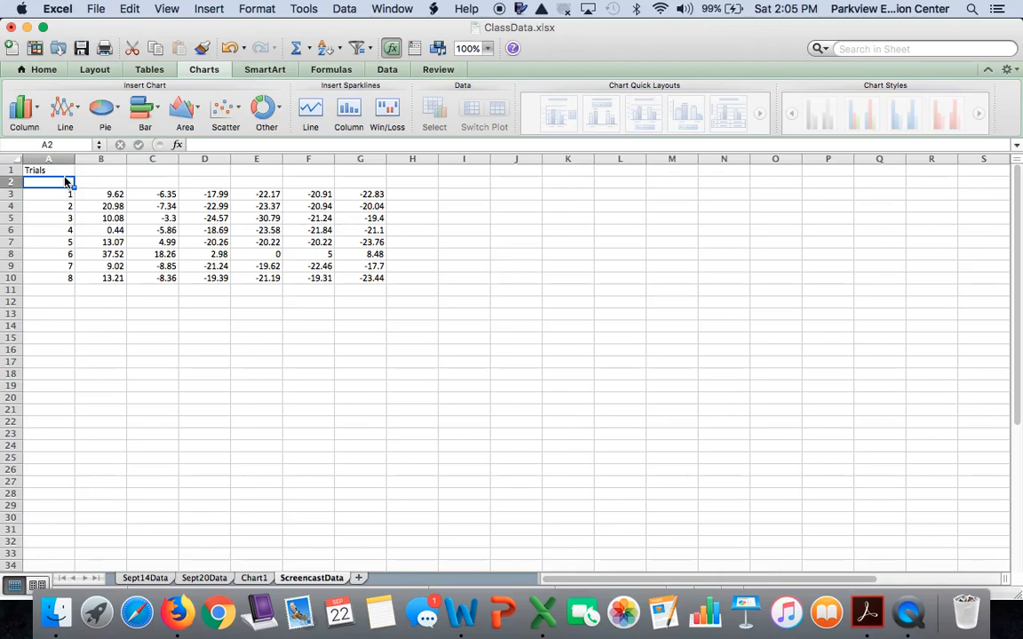
# Step: Enter the heading Molarity Solutions in cell B1
pyautogui.click(109, 170)
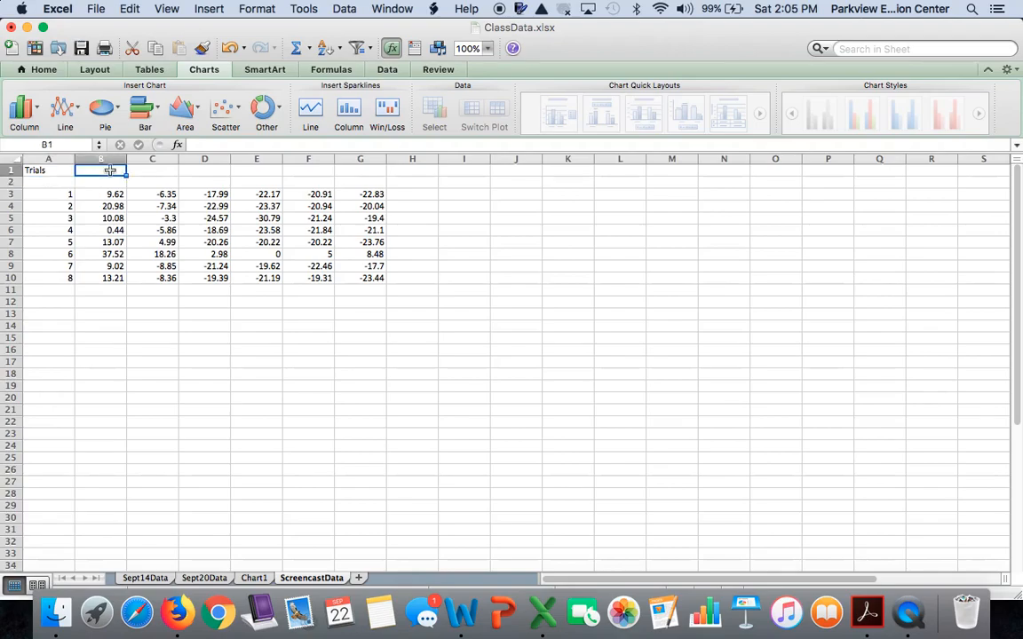
pyautogui.write('Molarity Sol')
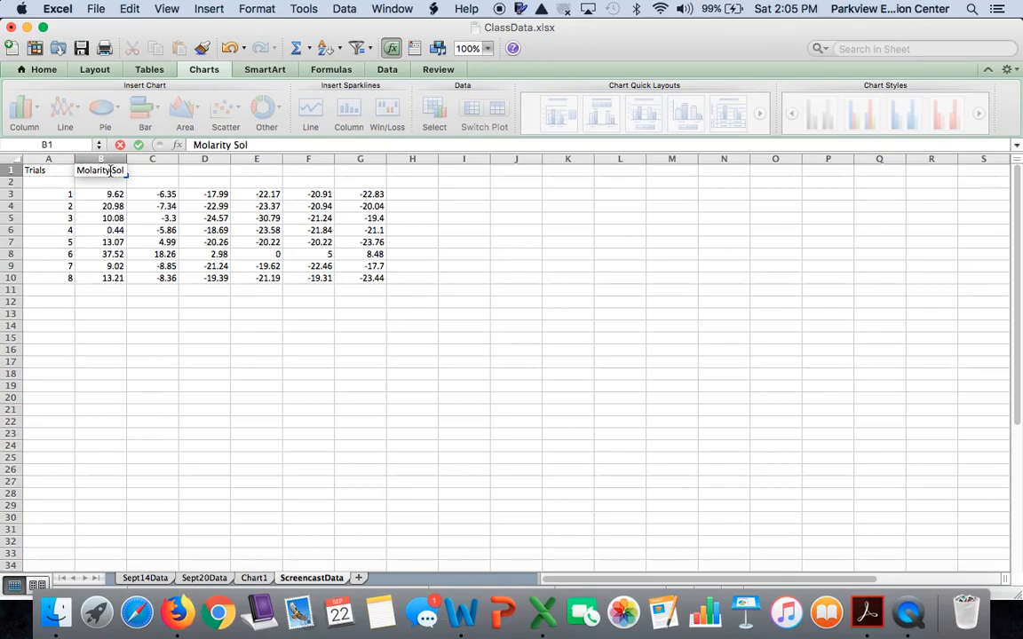
pyautogui.write('utions')
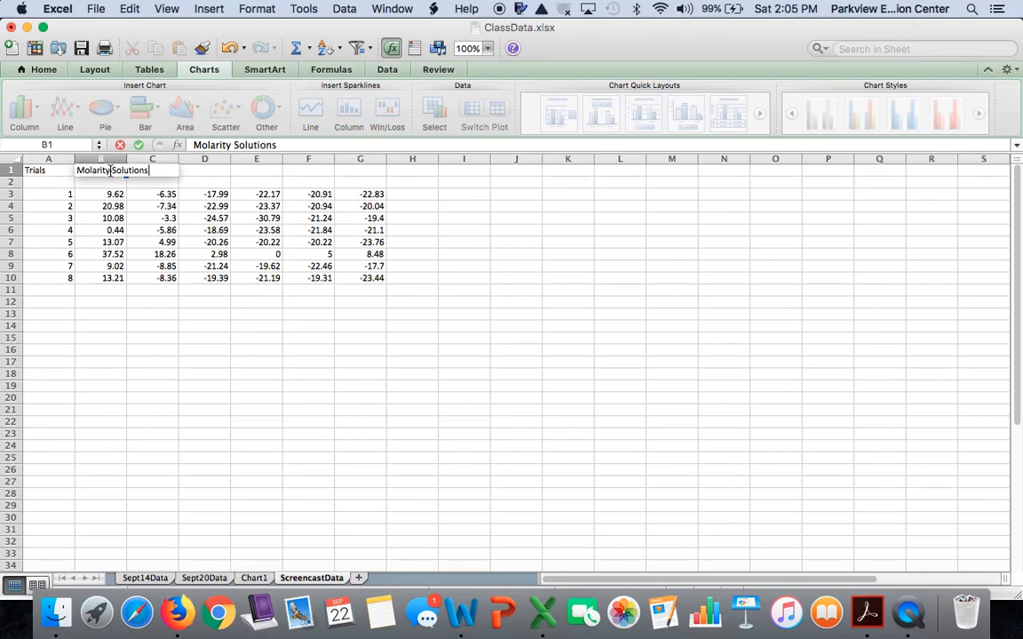
pyautogui.press('Return')
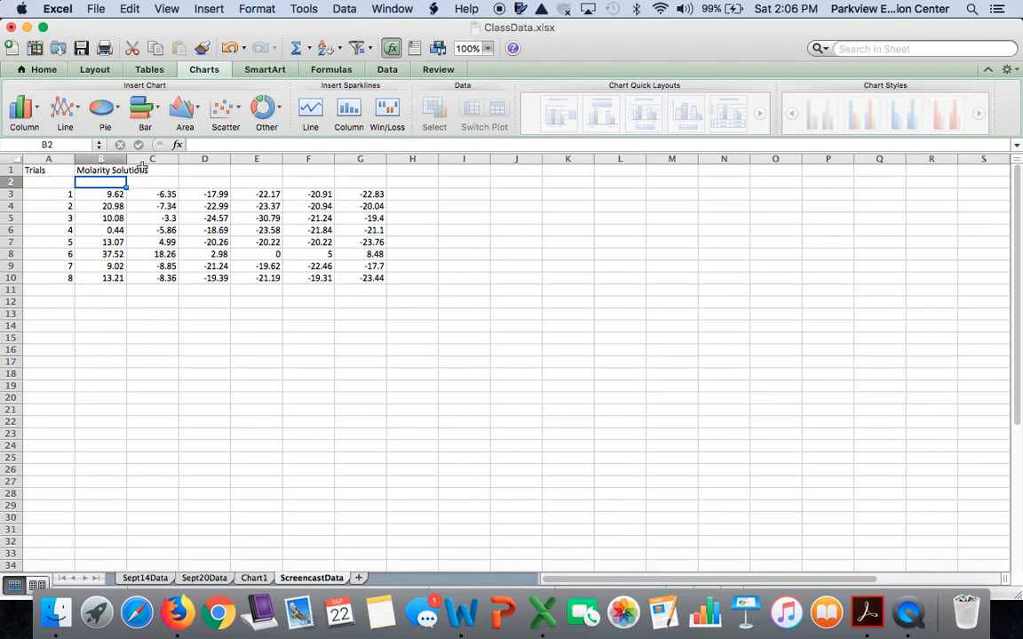
# Step: Merge and center cells B1 through G1 under the Molarity Solutions heading
pyautogui.click(107, 170)
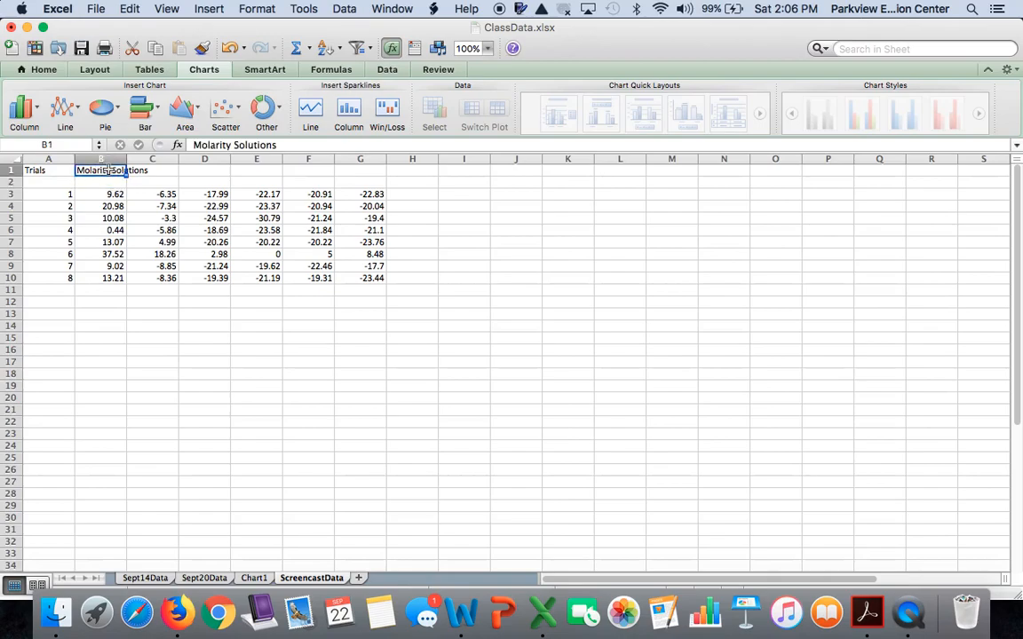
pyautogui.moveTo(107, 169); pyautogui.dragTo(347, 173)
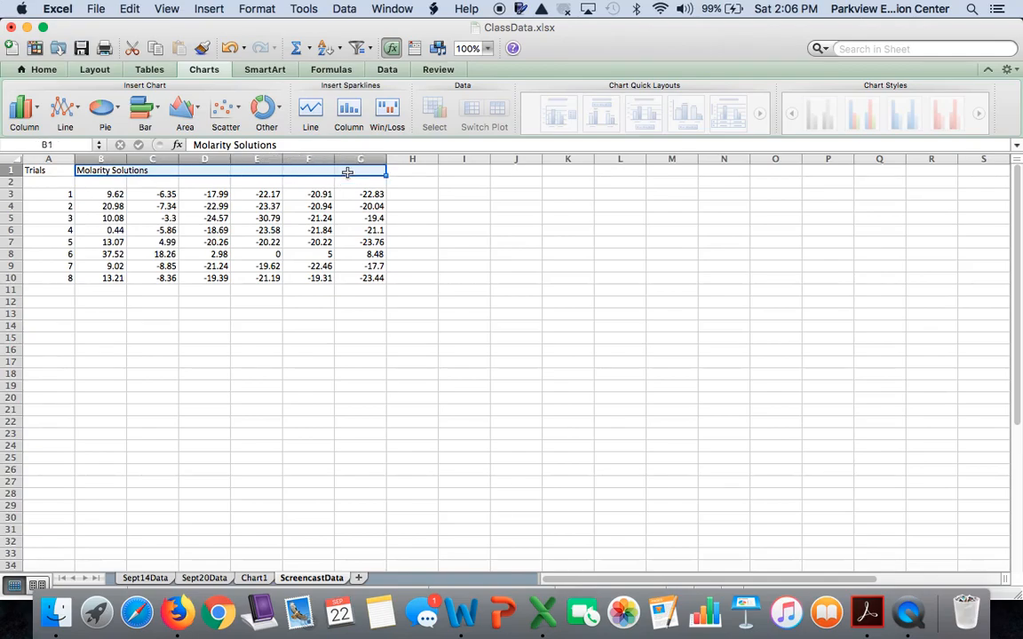
pyautogui.click(46, 64)
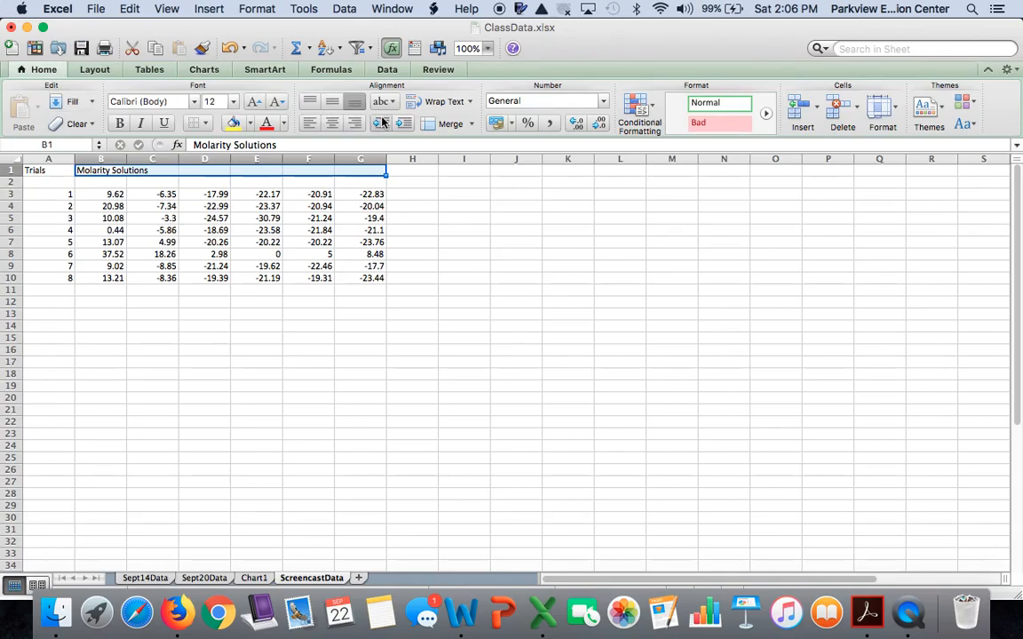
pyautogui.click(472, 124)
pyautogui.click(479, 143)
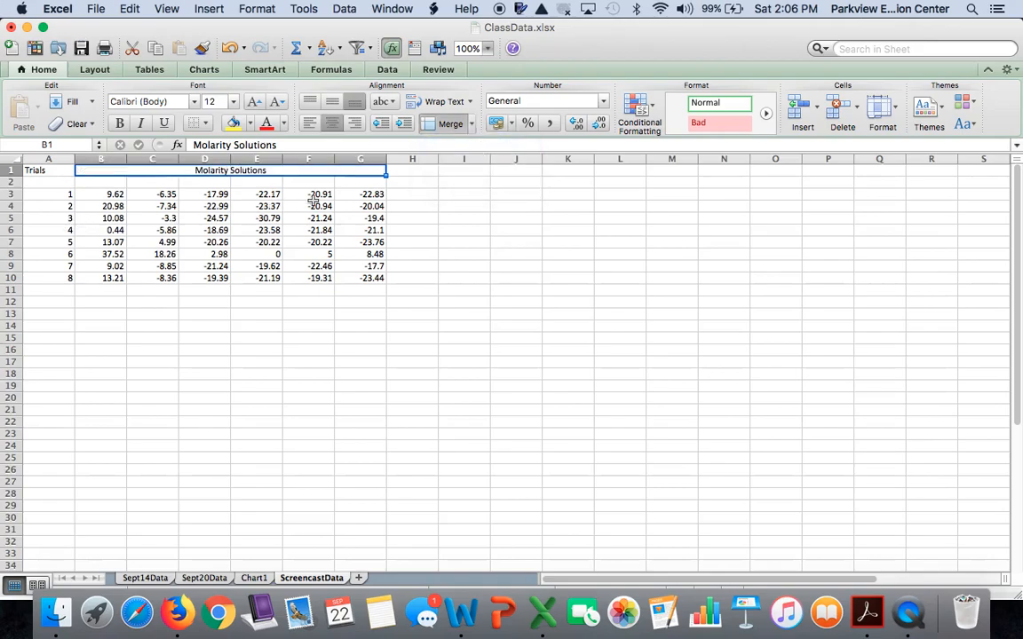
# Step: Enter 0.0 M as the first concentration label in cell B2
pyautogui.click(99, 183)
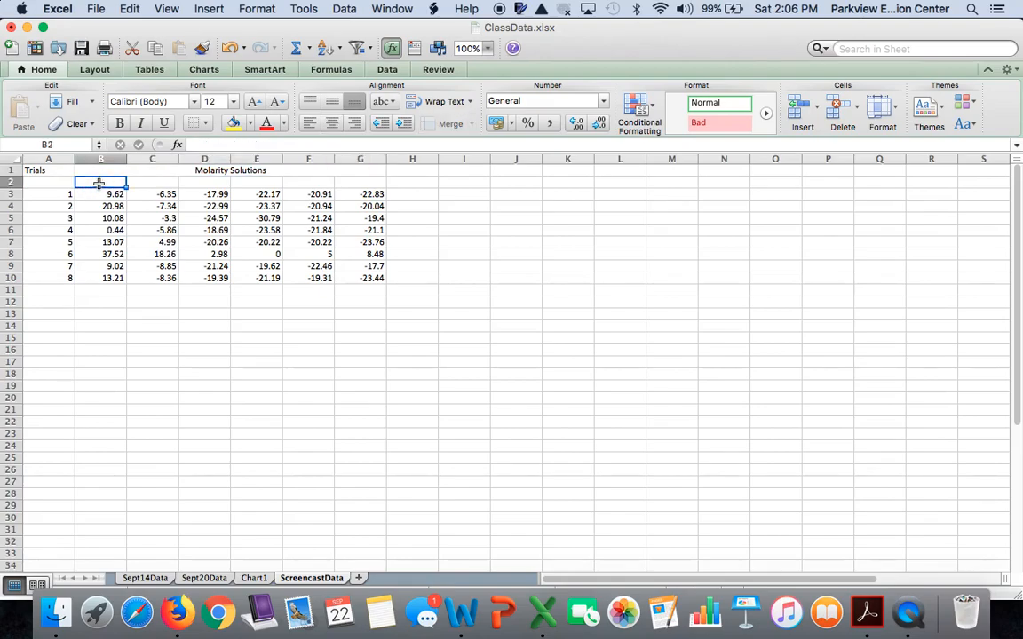
pyautogui.write('0')
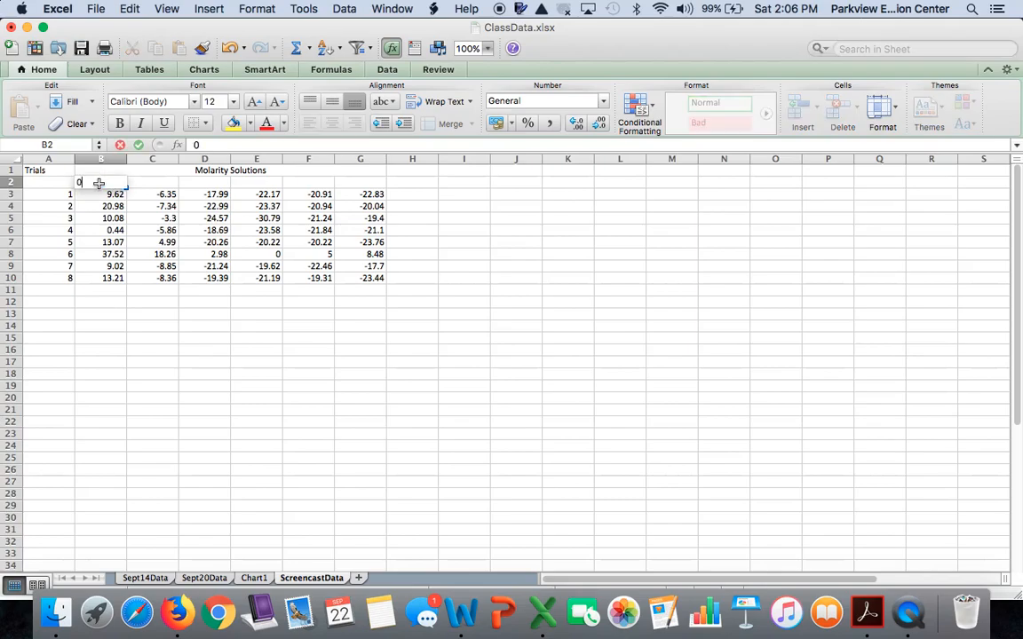
pyautogui.write('.0M')
pyautogui.press('Left')
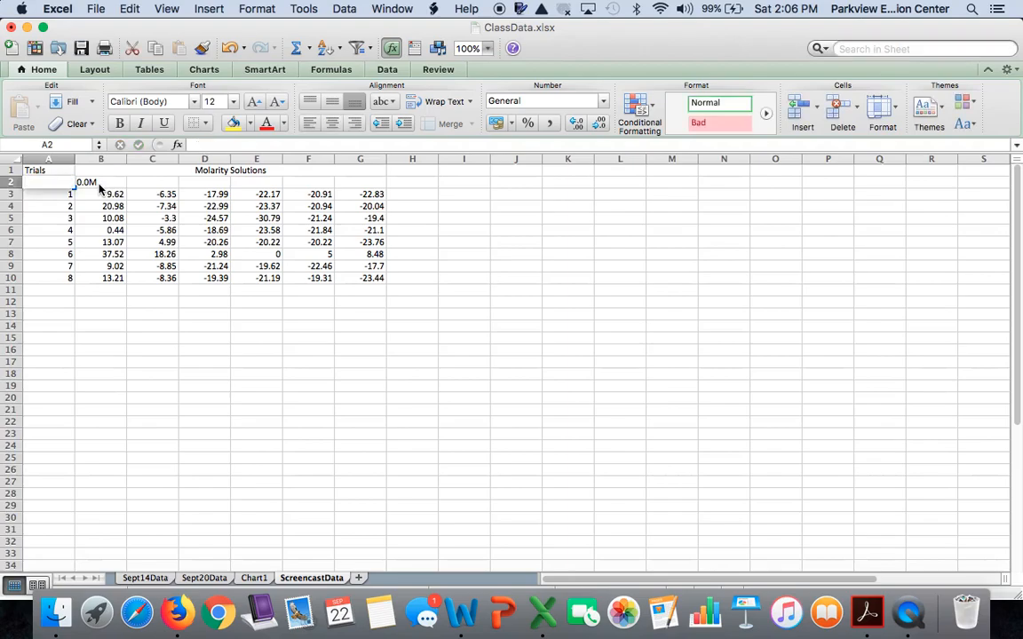
pyautogui.click(96, 183)
pyautogui.doubleClick(91, 183)
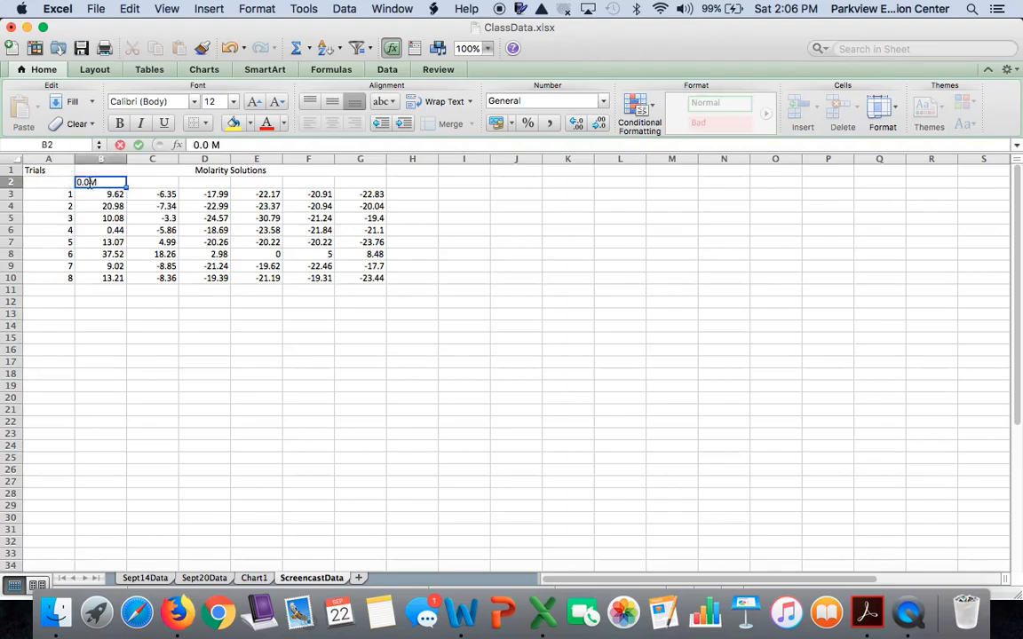
pyautogui.press('Tab')
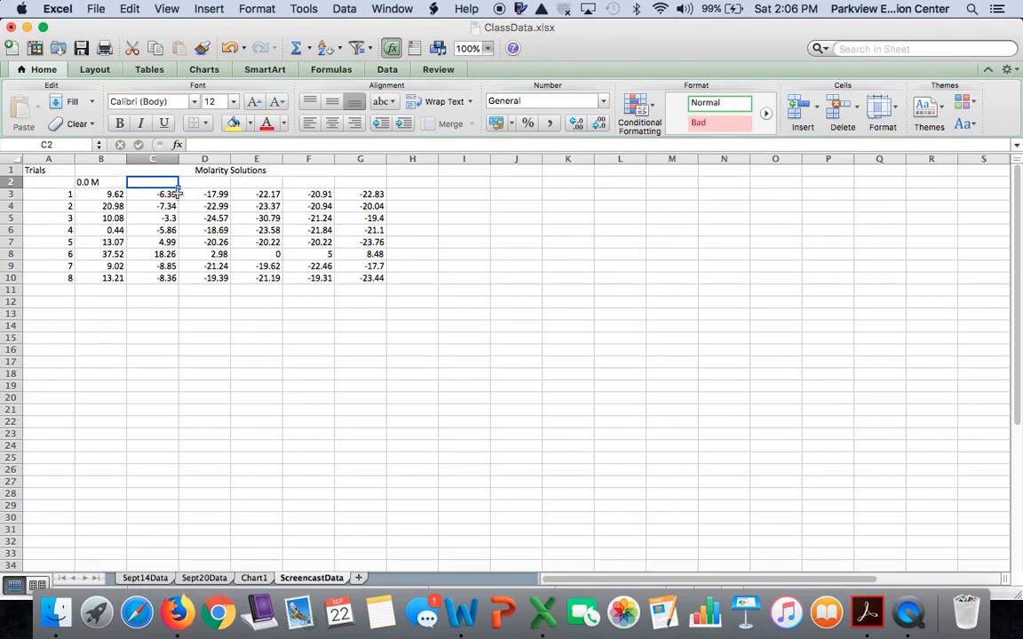
# Step: Enter the concentration labels 0.2 M, 0.4 M, 0.6 M, 0.8 M and 1.0 M across cells C2 to G2
pyautogui.write('0.2 M')
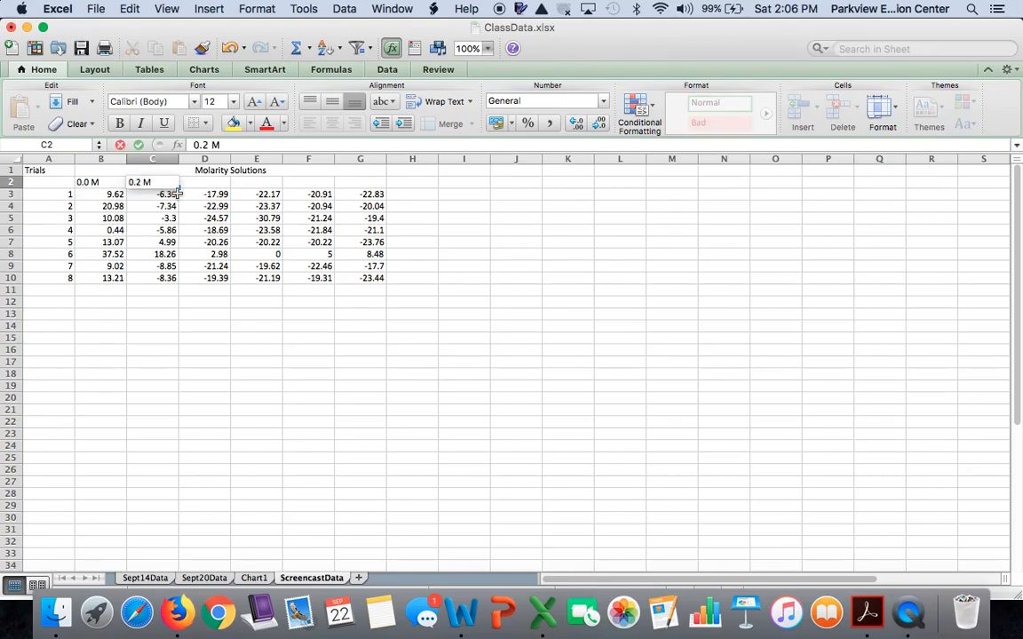
pyautogui.press('Tab')
pyautogui.write('0.4 M')
pyautogui.press('Tab')
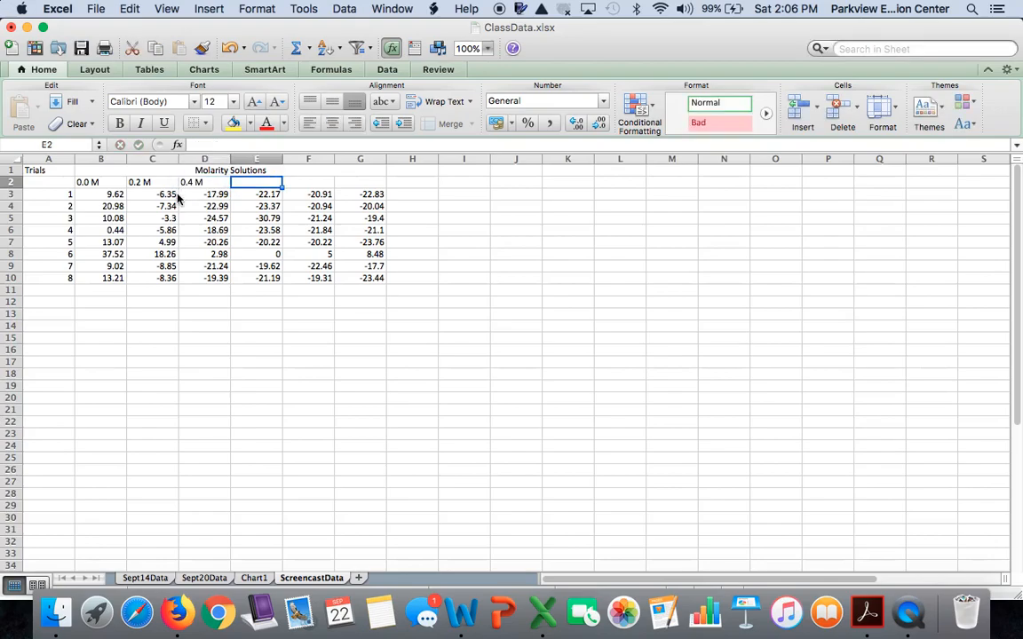
pyautogui.write('0.6 M')
pyautogui.press('Tab')
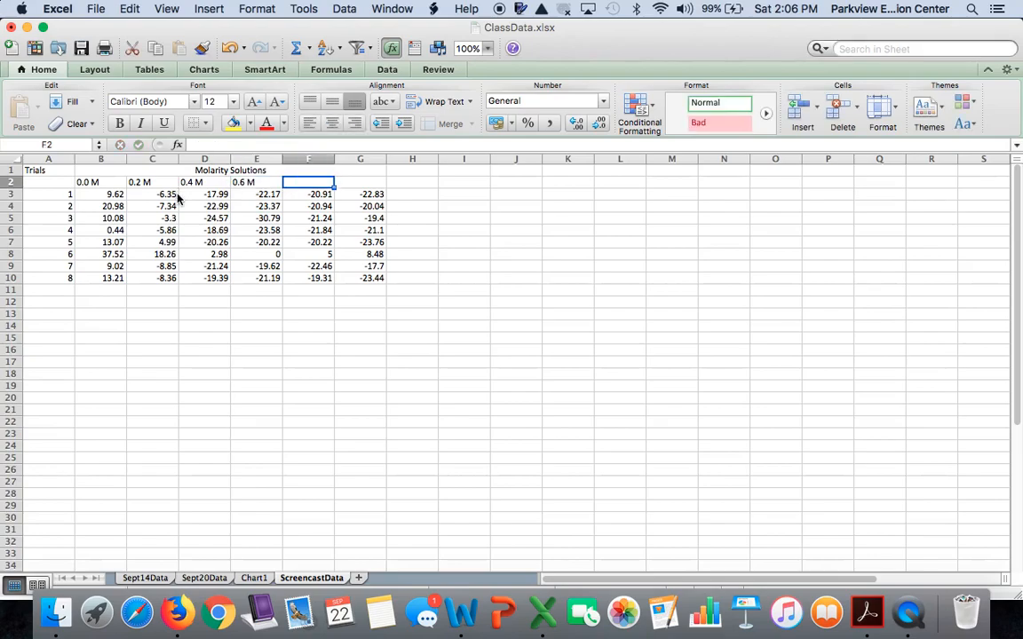
pyautogui.write('0.8 M')
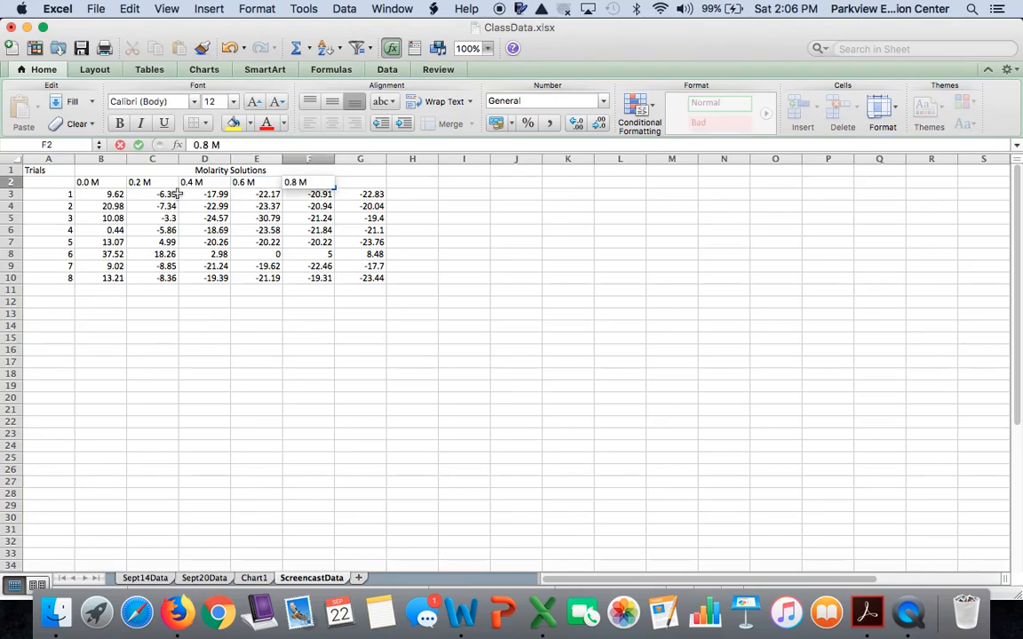
pyautogui.press('Tab')
pyautogui.write('1.0M')
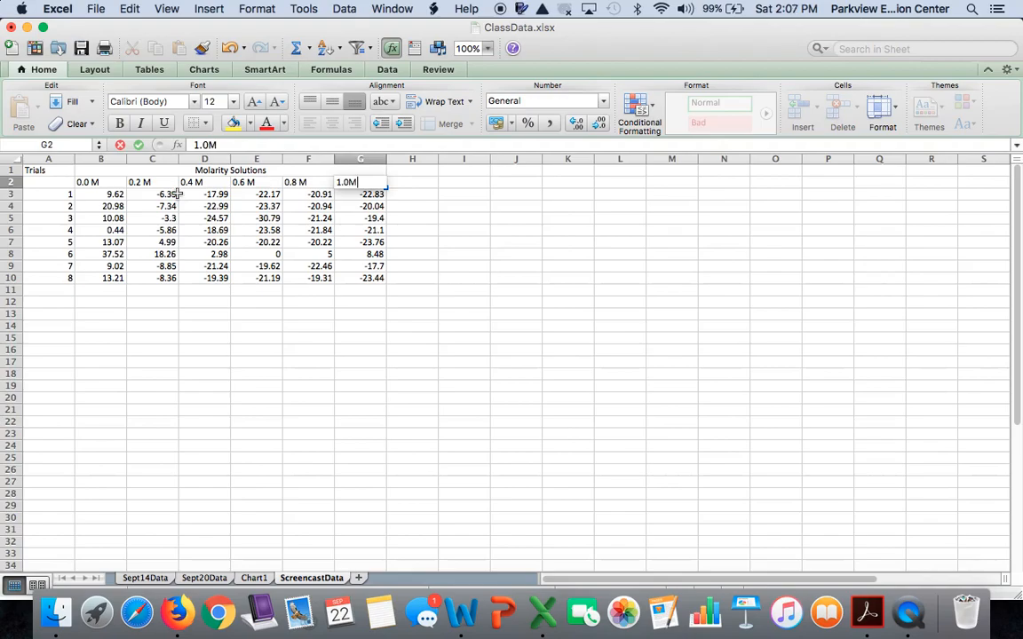
pyautogui.press('Return')
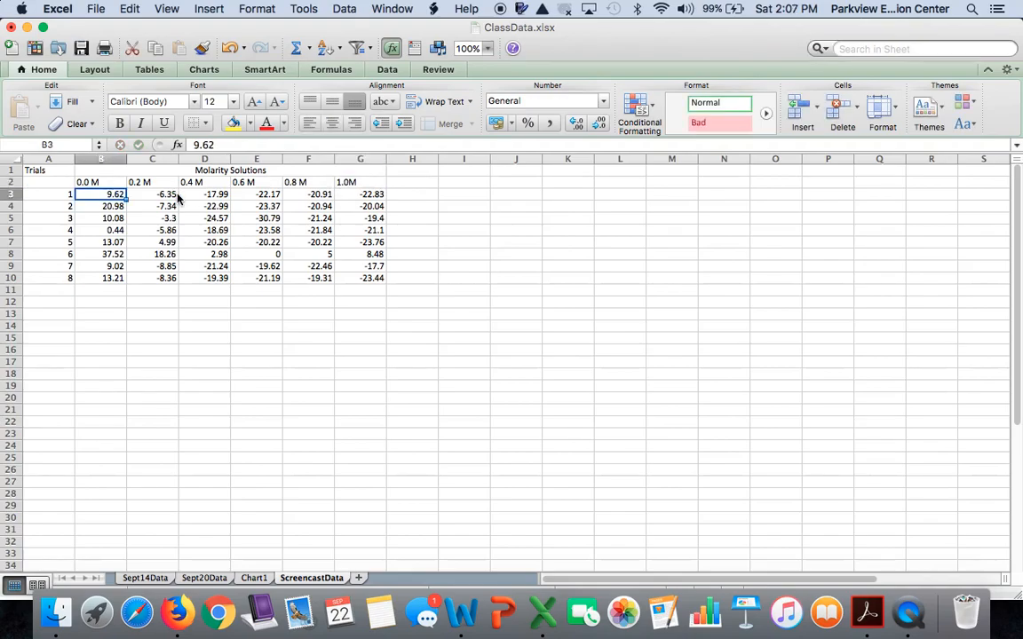
pyautogui.doubleClick(347, 182)
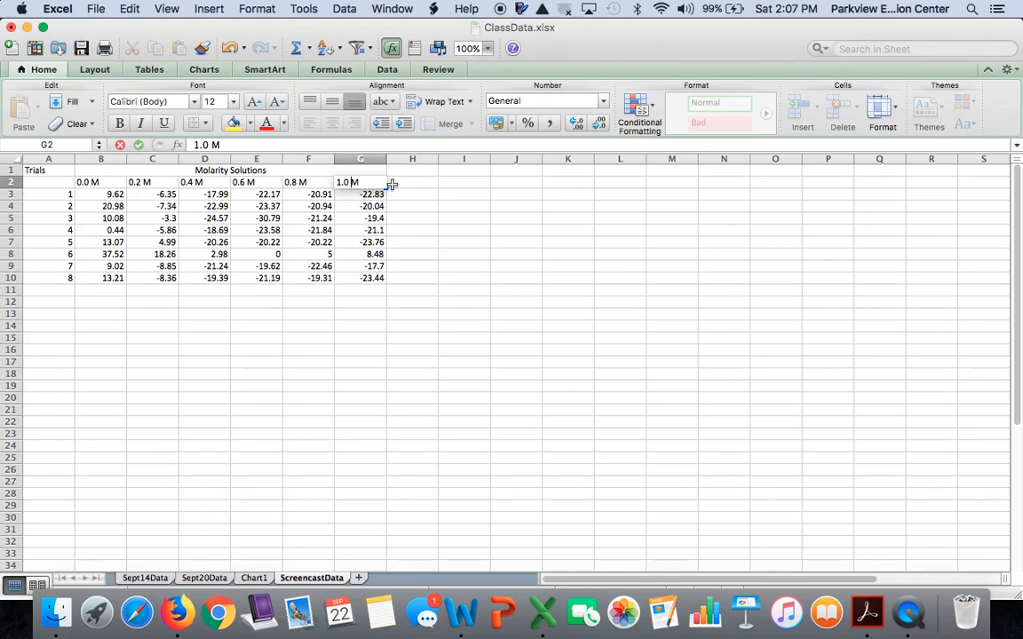
pyautogui.press('Return')
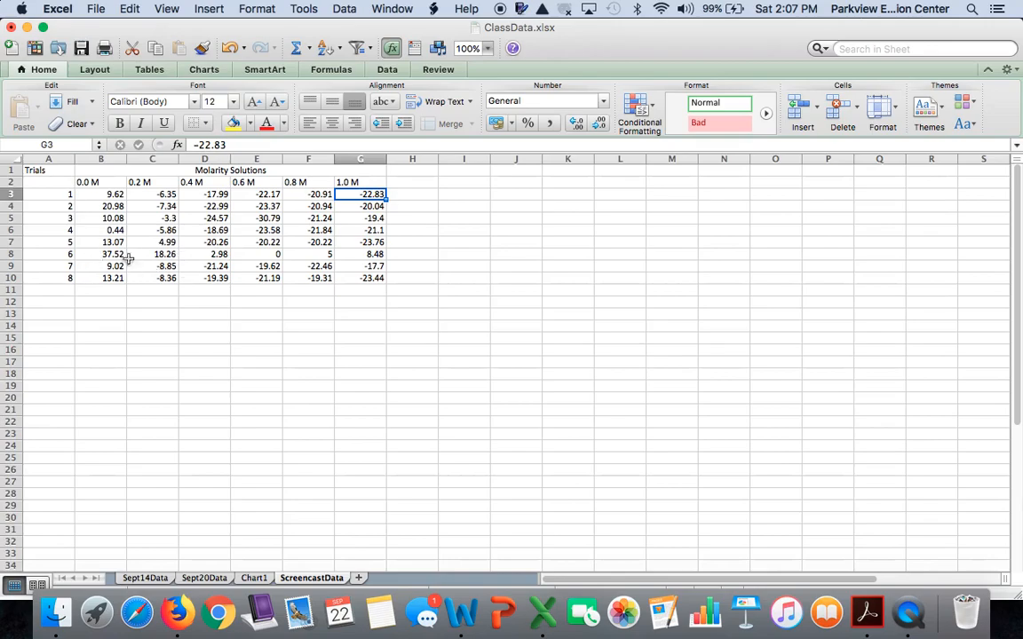
# Step: Set the row height of rows 1 through 13 to 1 cm
pyautogui.click(7, 172)
pyautogui.moveTo(7, 172); pyautogui.dragTo(7, 309)
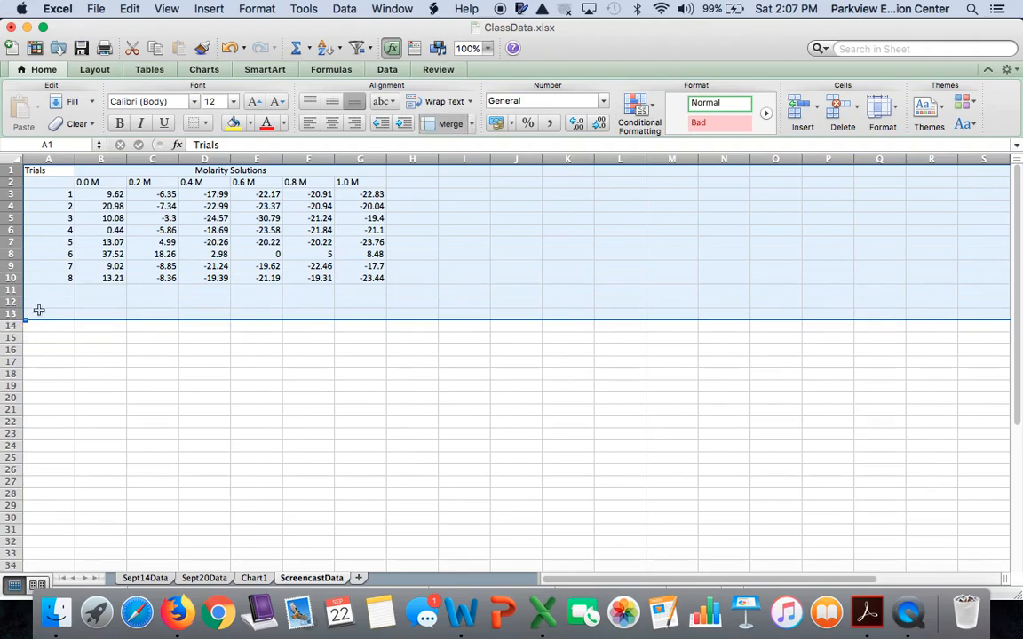
pyautogui.rightClick(38, 242)
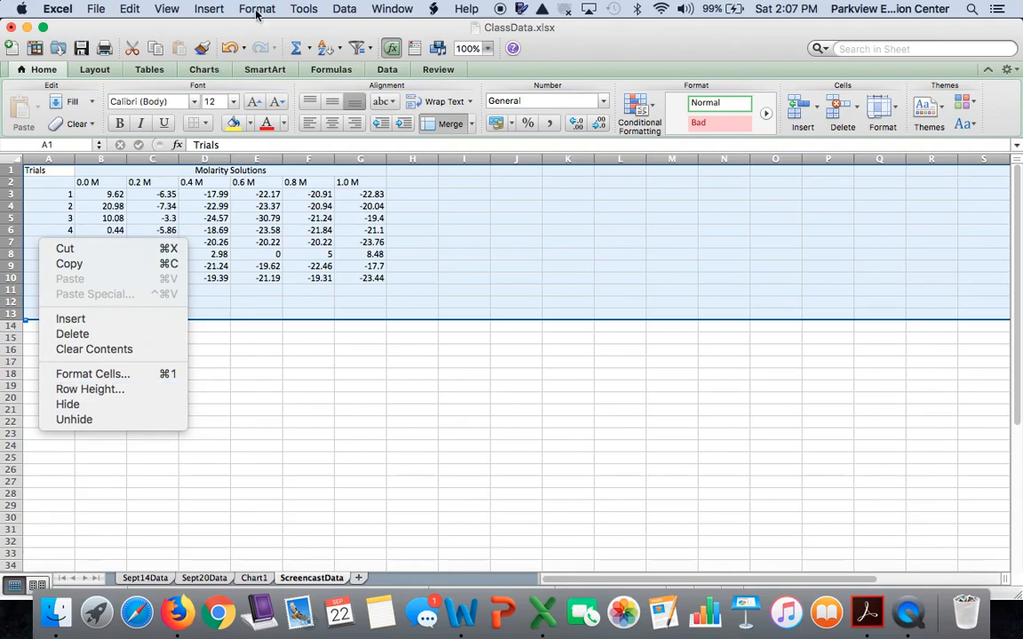
pyautogui.click(72, 391)
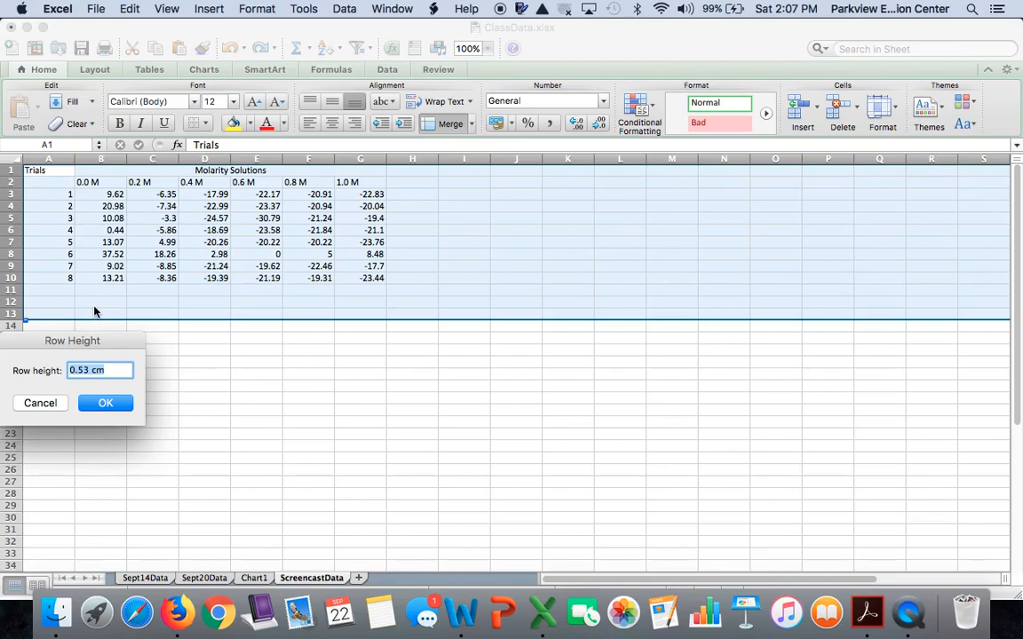
pyautogui.write('1')
pyautogui.press('Return')
pyautogui.click(135, 360)
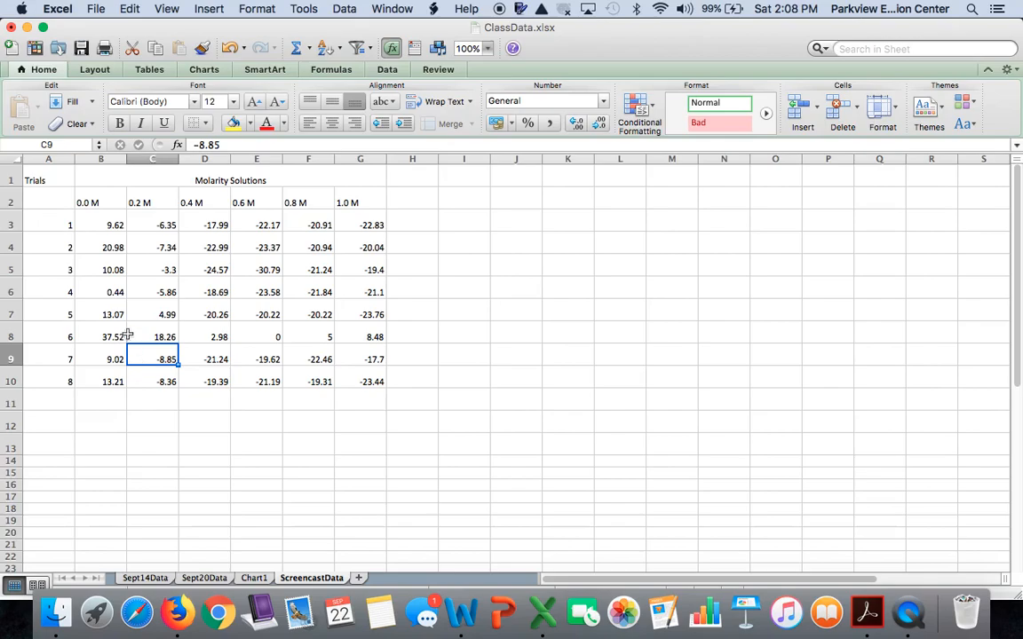
# Step: Apply all borders to the table range A1 through G13
pyautogui.moveTo(41, 174); pyautogui.dragTo(345, 442)
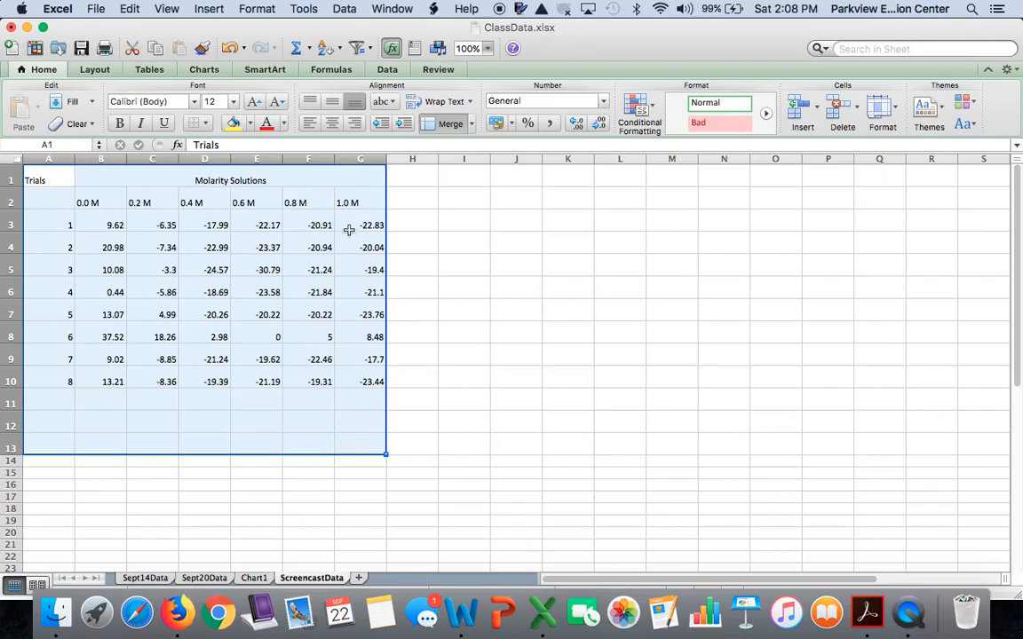
pyautogui.click(207, 124)
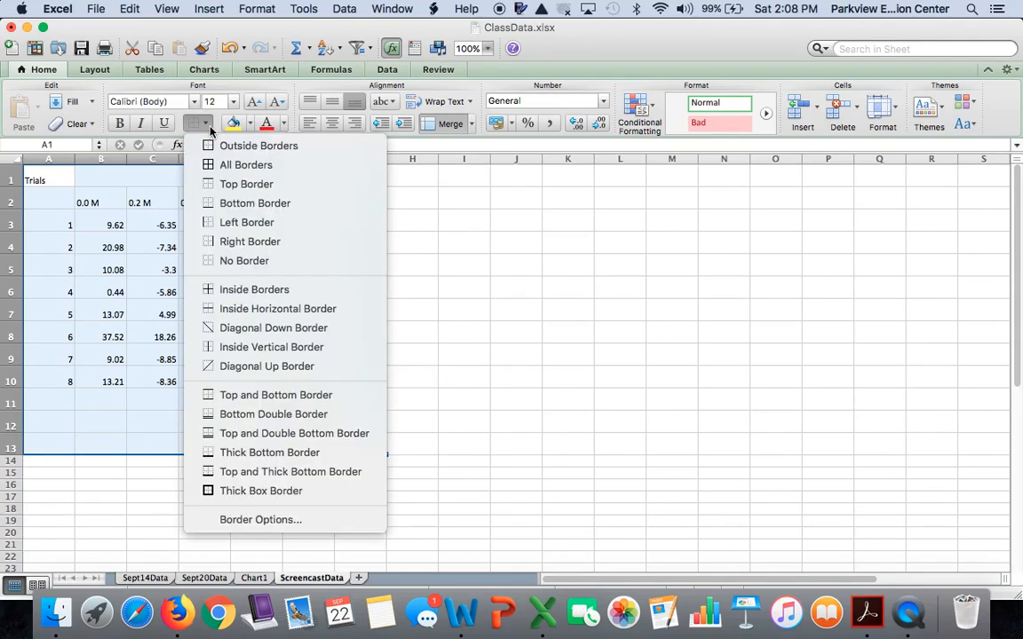
pyautogui.click(229, 165)
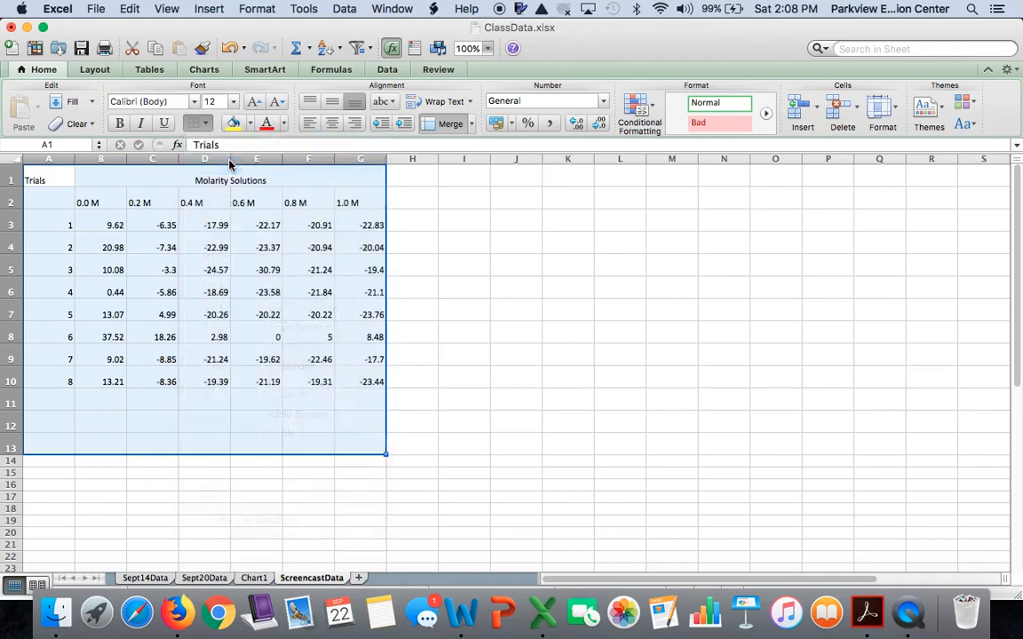
pyautogui.click(343, 374)
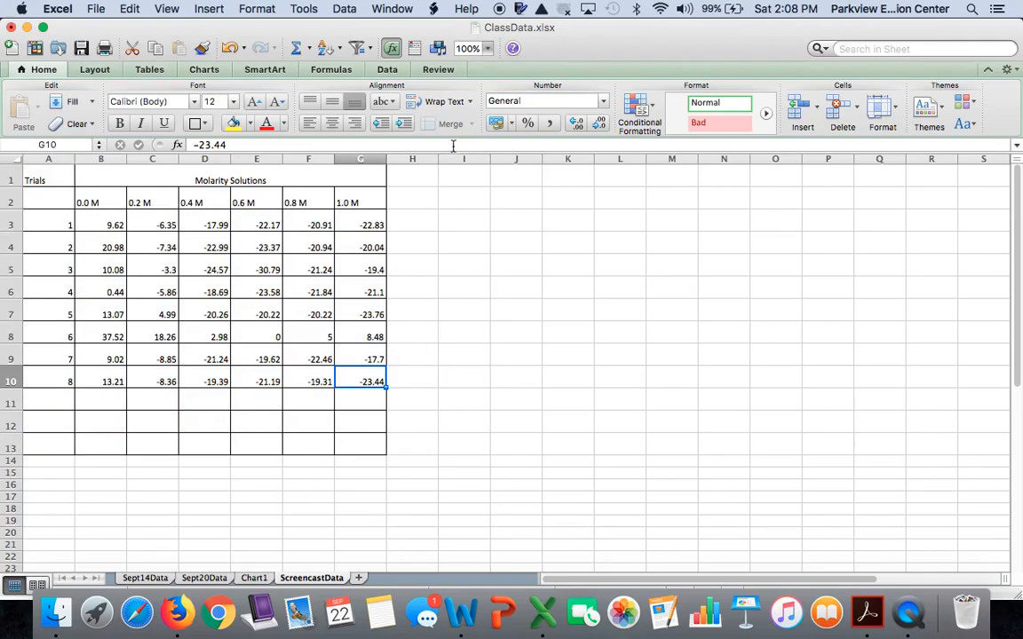
# Step: Zoom to fit the table, then enter the row labels Mean, SD and 95% CI in cells A11 to A13
pyautogui.click(488, 48)
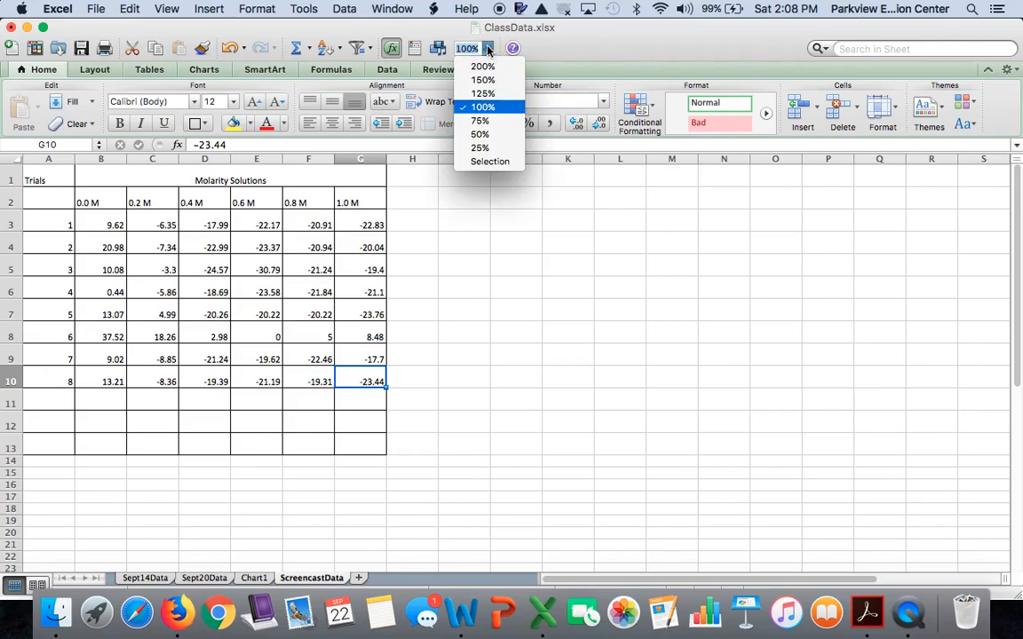
pyautogui.click(491, 95)
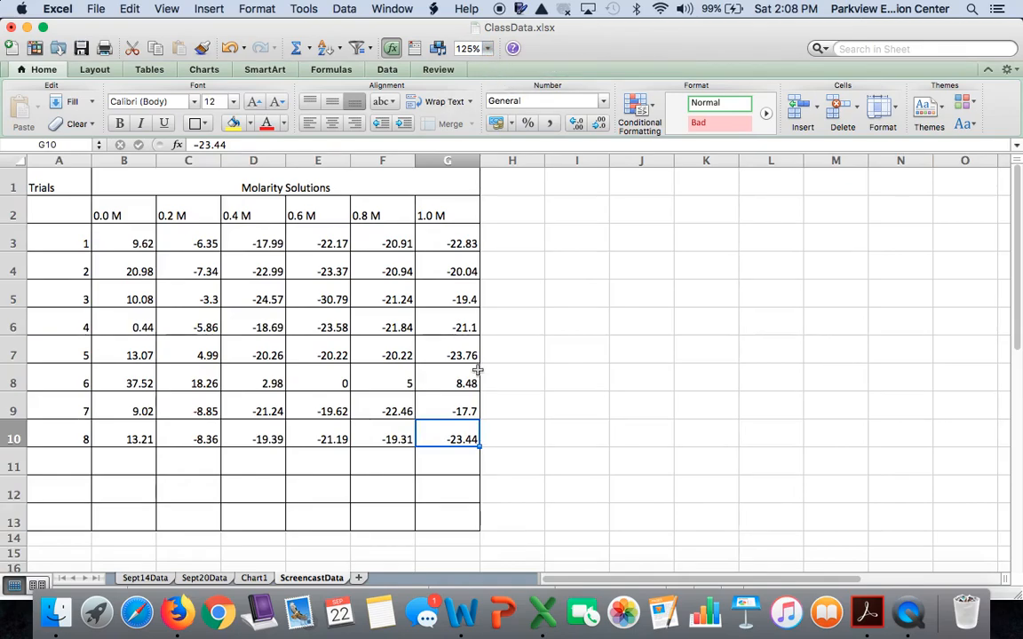
pyautogui.click(453, 510)
pyautogui.moveTo(453, 510); pyautogui.dragTo(44, 174)
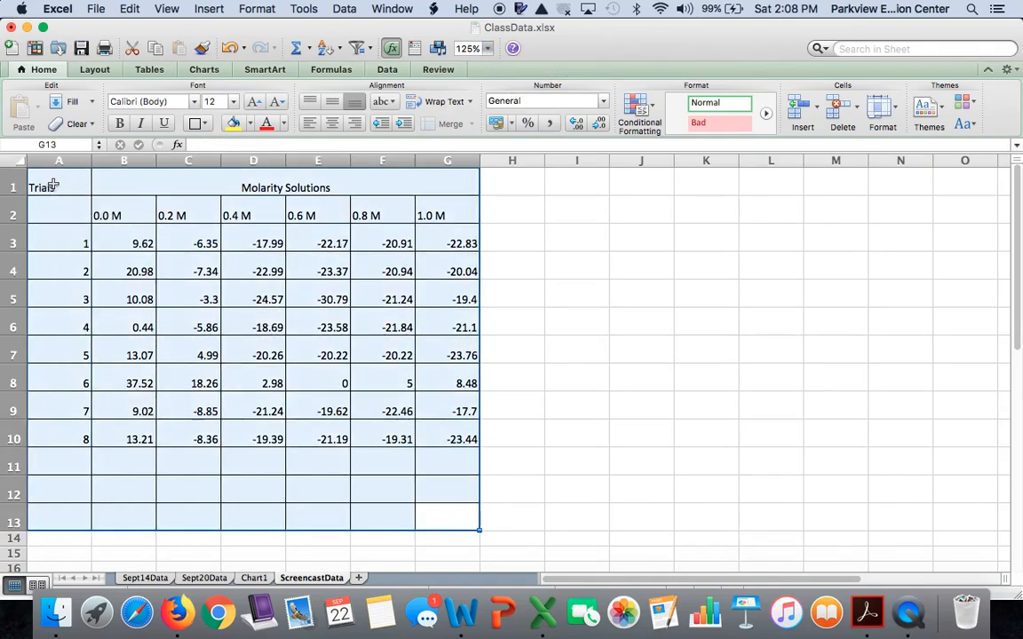
pyautogui.click(488, 47)
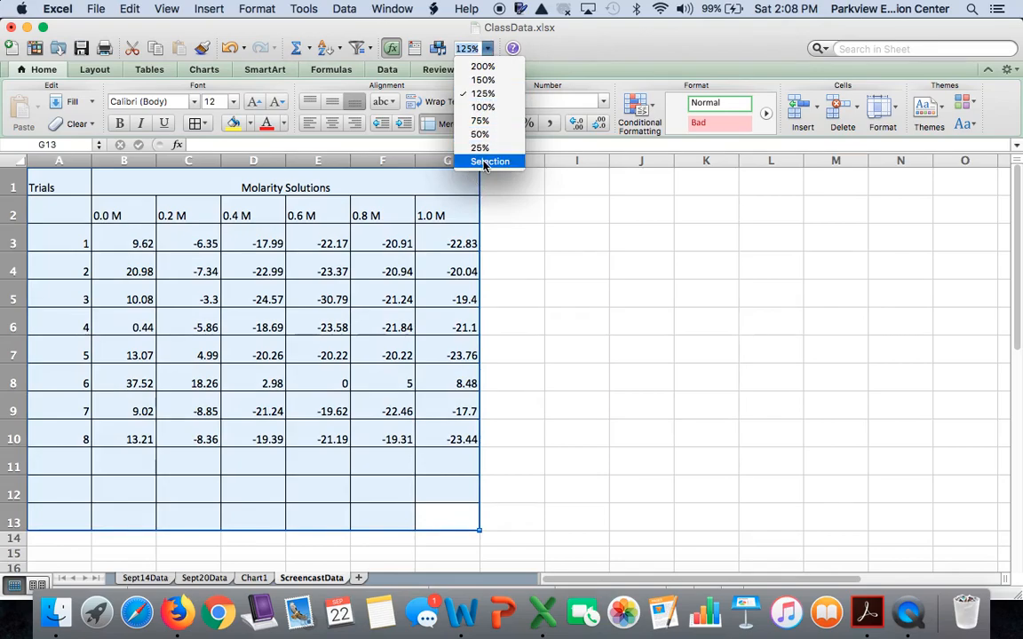
pyautogui.click(484, 160)
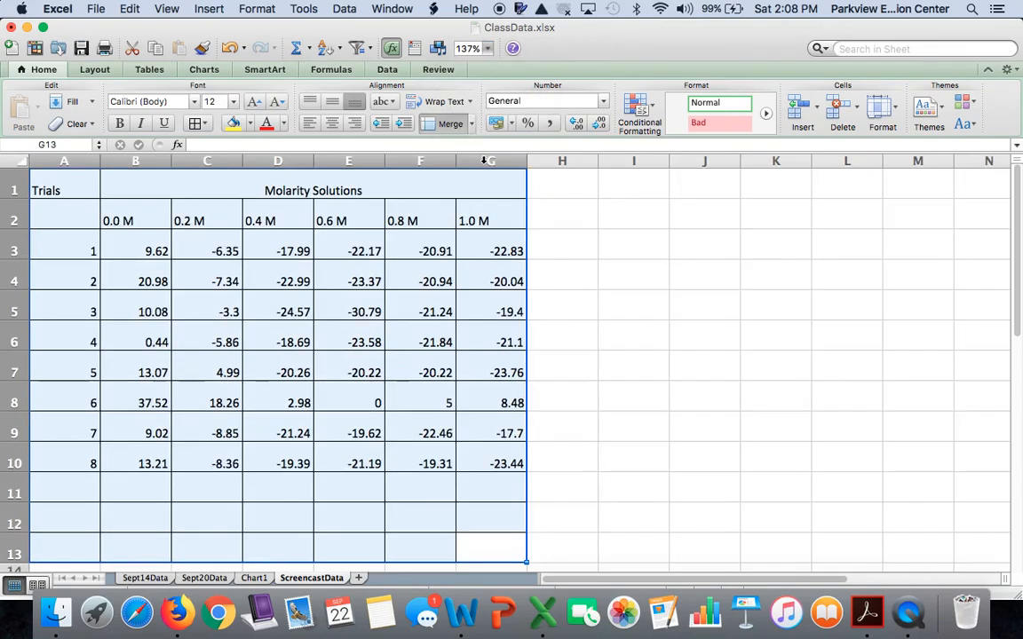
pyautogui.click(616, 394)
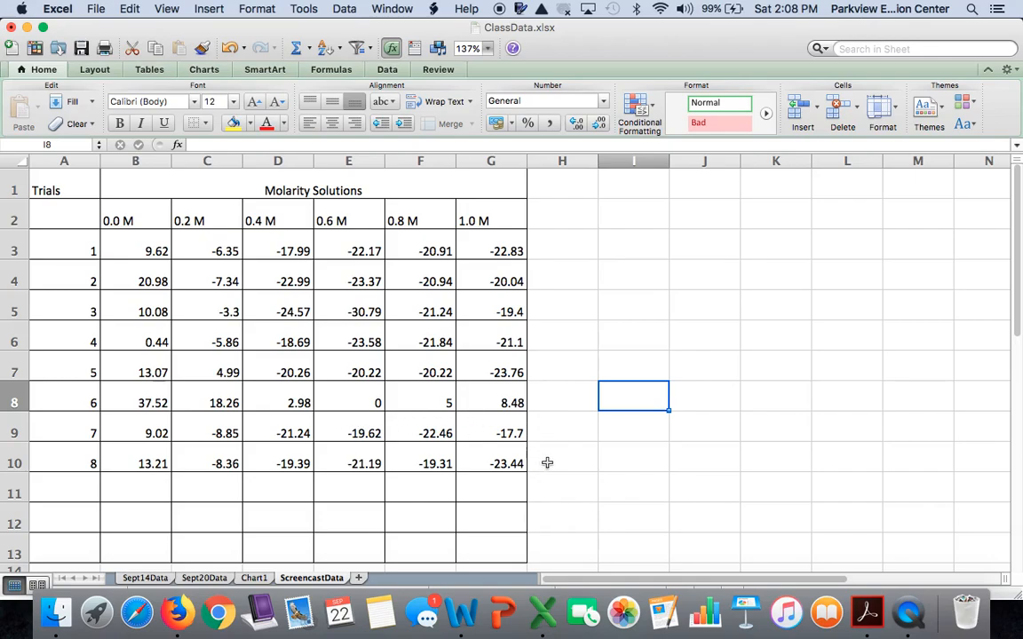
pyautogui.click(47, 485)
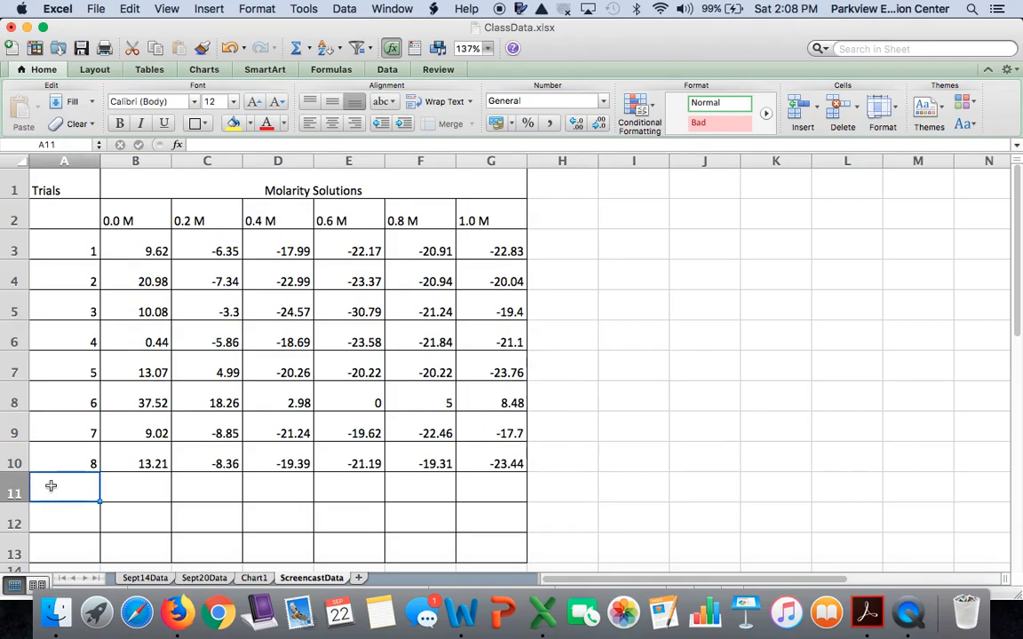
pyautogui.write('Mena')
pyautogui.press('BackSpace')
pyautogui.press('BackSpace')
pyautogui.write('an')
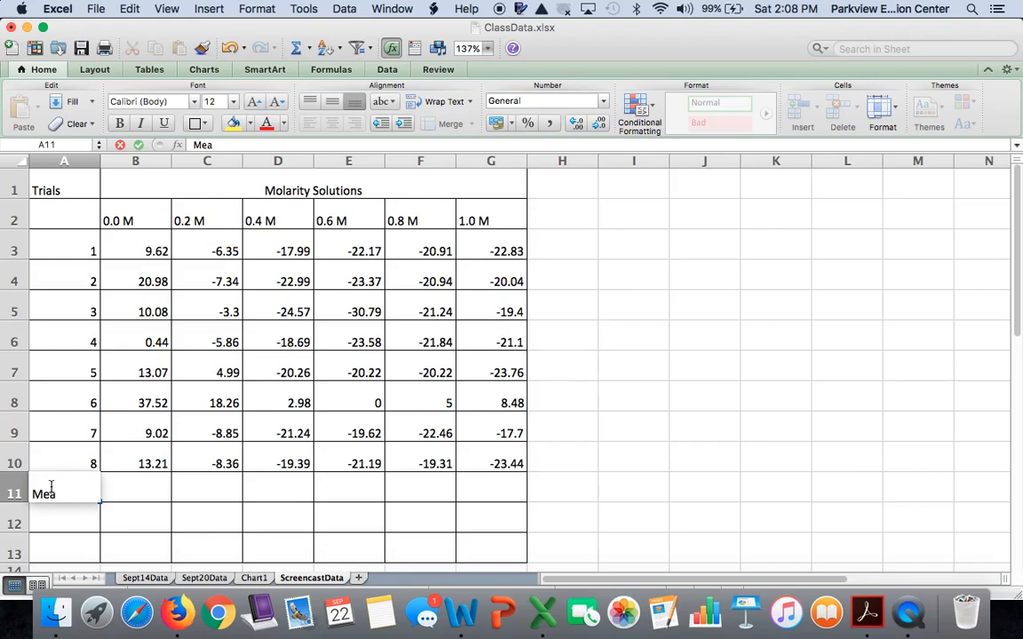
pyautogui.press('Return')
pyautogui.write('SD')
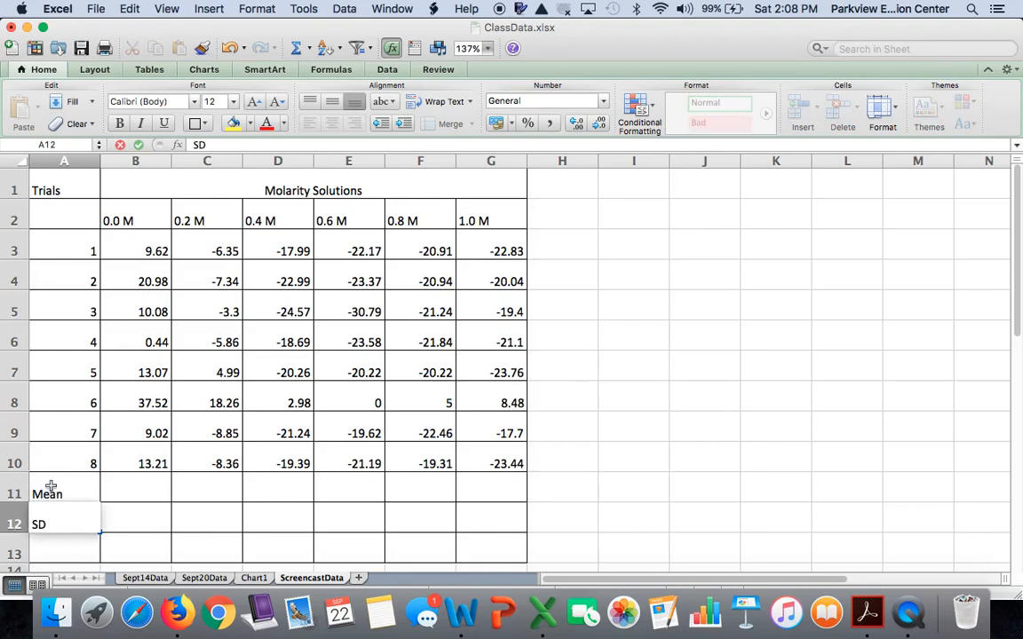
pyautogui.press('Return')
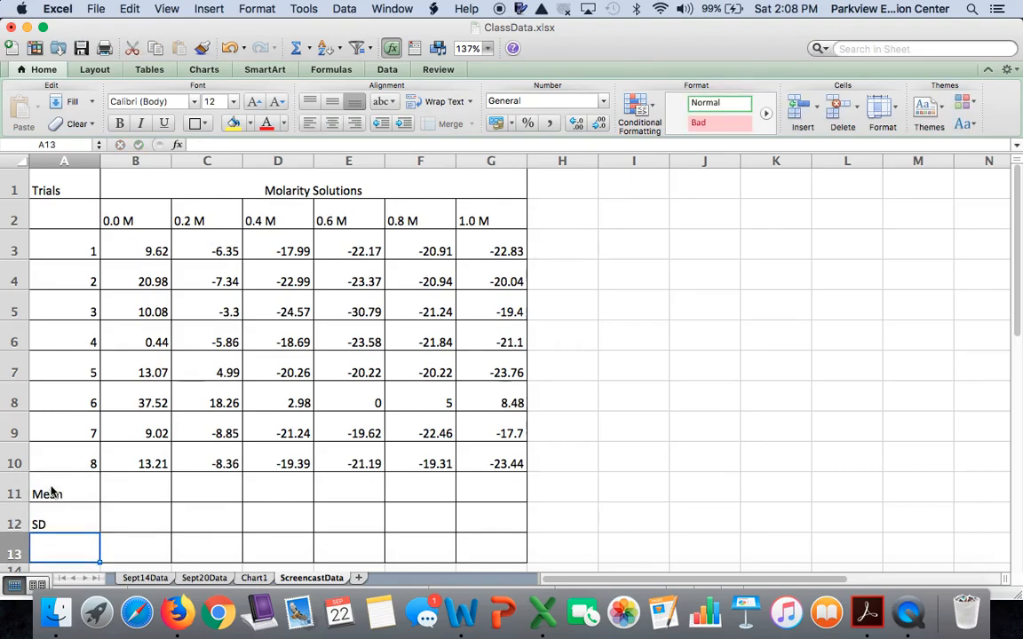
pyautogui.write('95% CI')
pyautogui.press('Return')
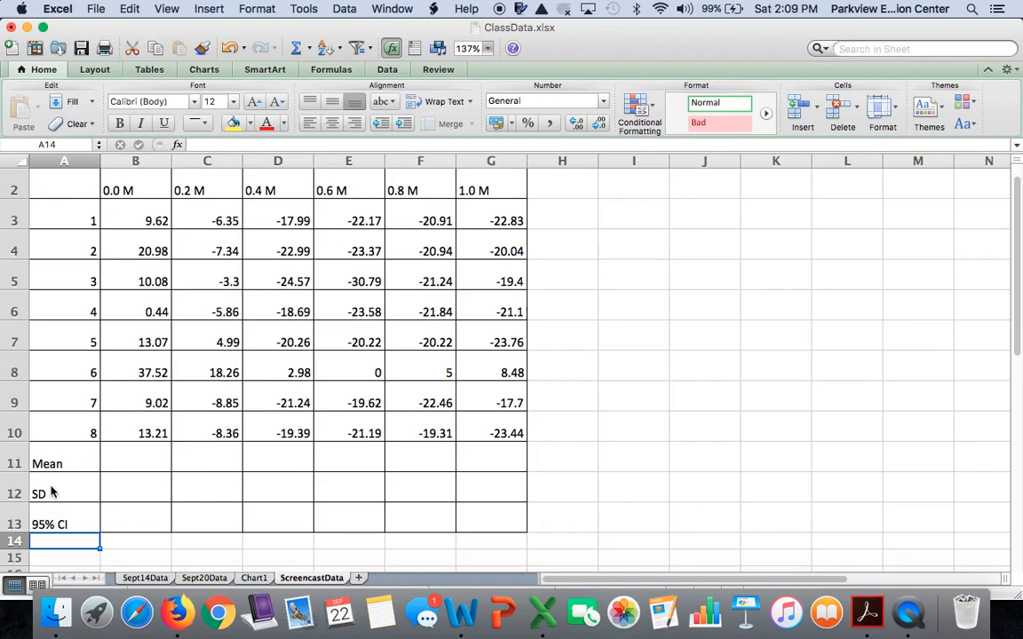
# Step: Move the trial 6 data row out of the table down to row 16
pyautogui.scroll(-1, 50, 491)
pyautogui.scroll(2, 50, 491)
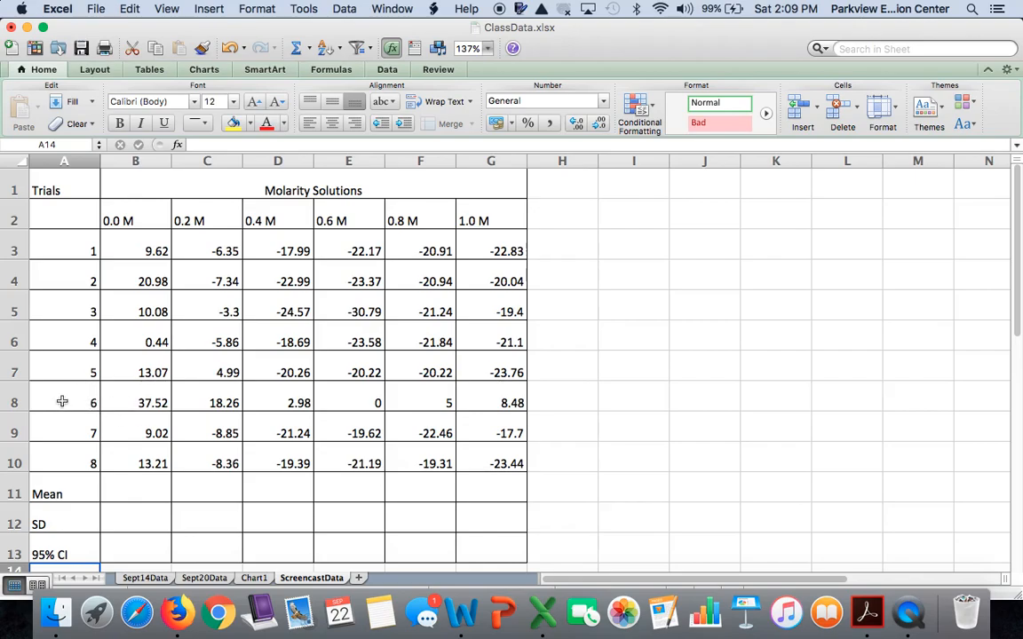
pyautogui.moveTo(62, 402); pyautogui.dragTo(493, 394)
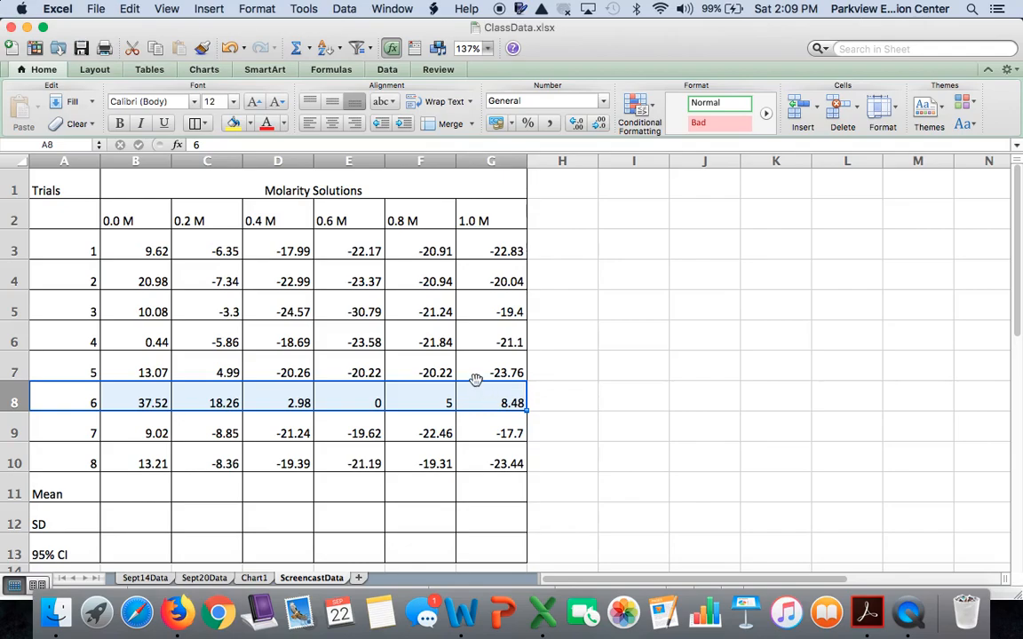
pyautogui.moveTo(476, 379); pyautogui.dragTo(472, 487)
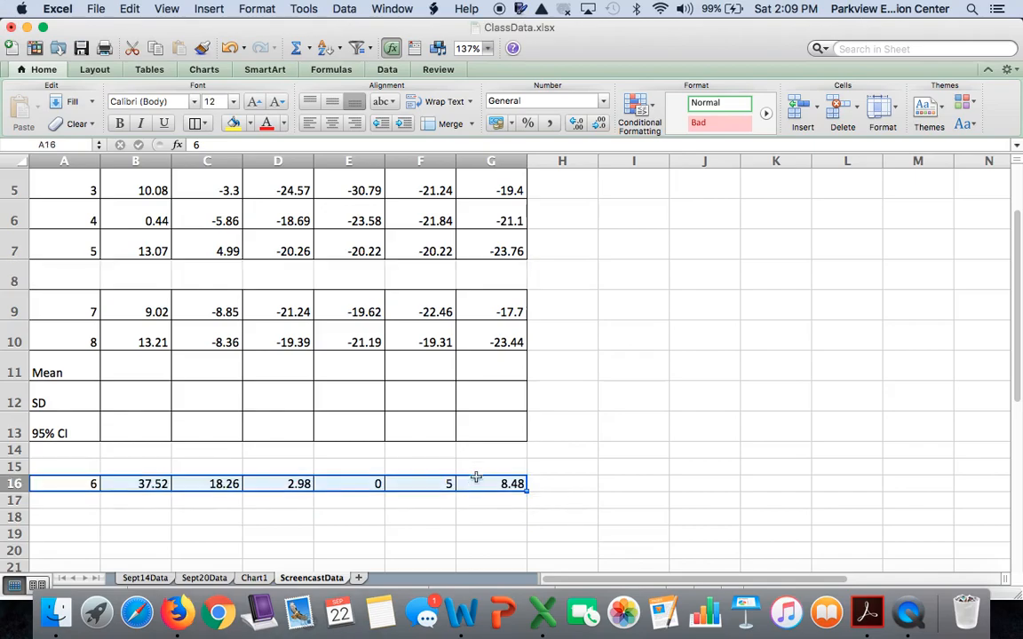
# Step: Move the trial 7, trial 8 and summary rows up one row to close the gap at row 8
pyautogui.scroll(-2, 477, 466)
pyautogui.scroll(3, 477, 466)
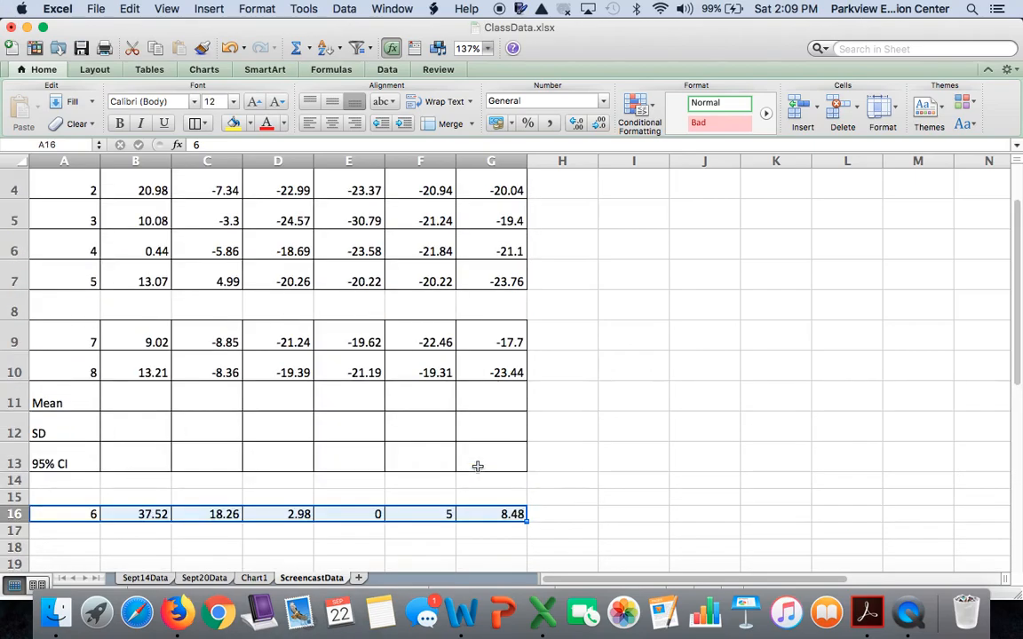
pyautogui.moveTo(482, 457); pyautogui.dragTo(56, 304)
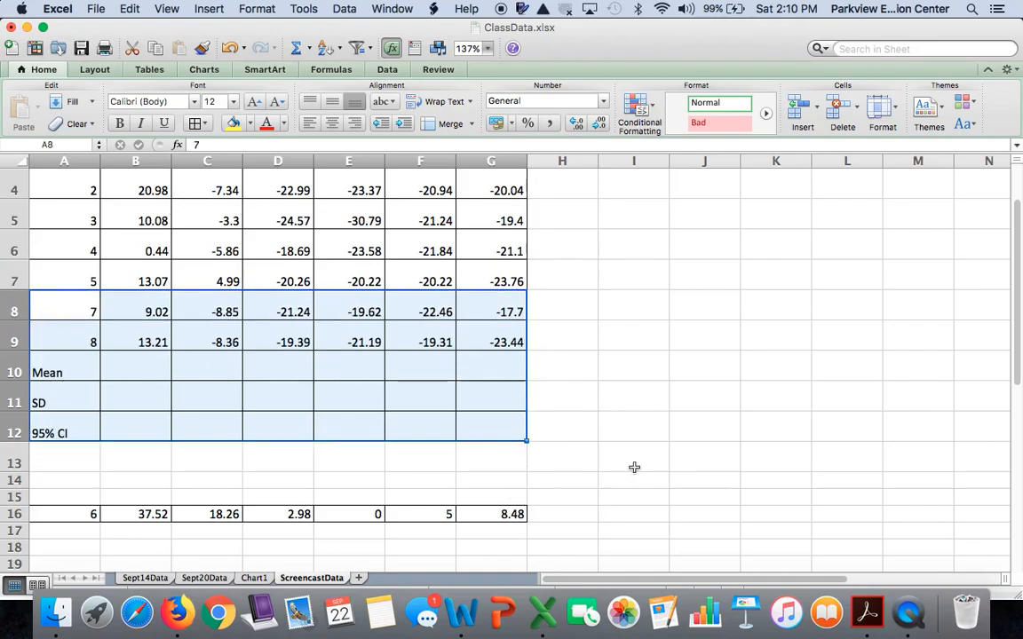
pyautogui.scroll(3, 620, 463)
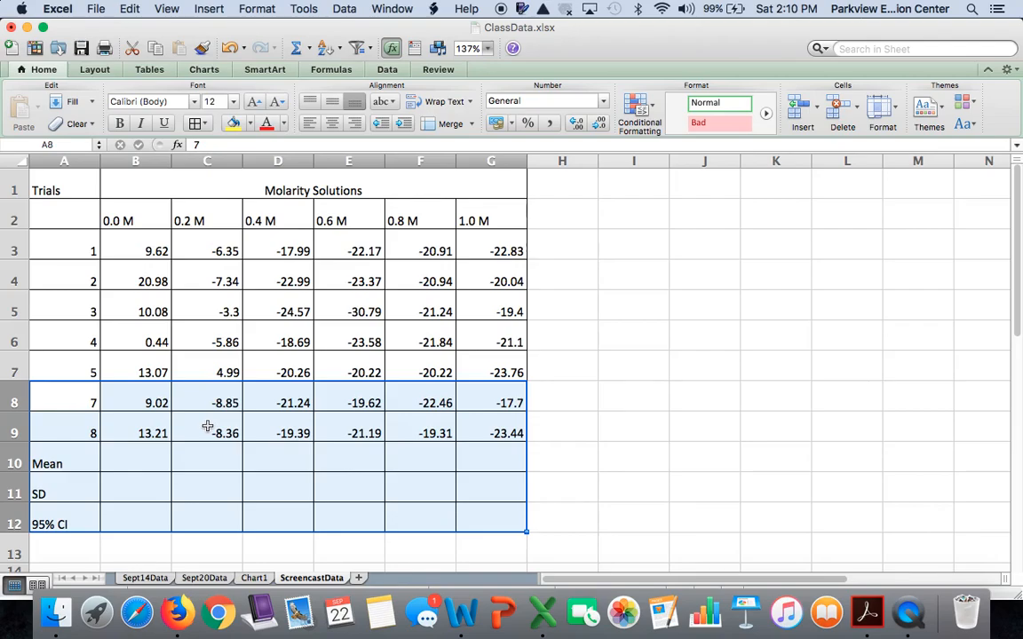
pyautogui.click(566, 454)
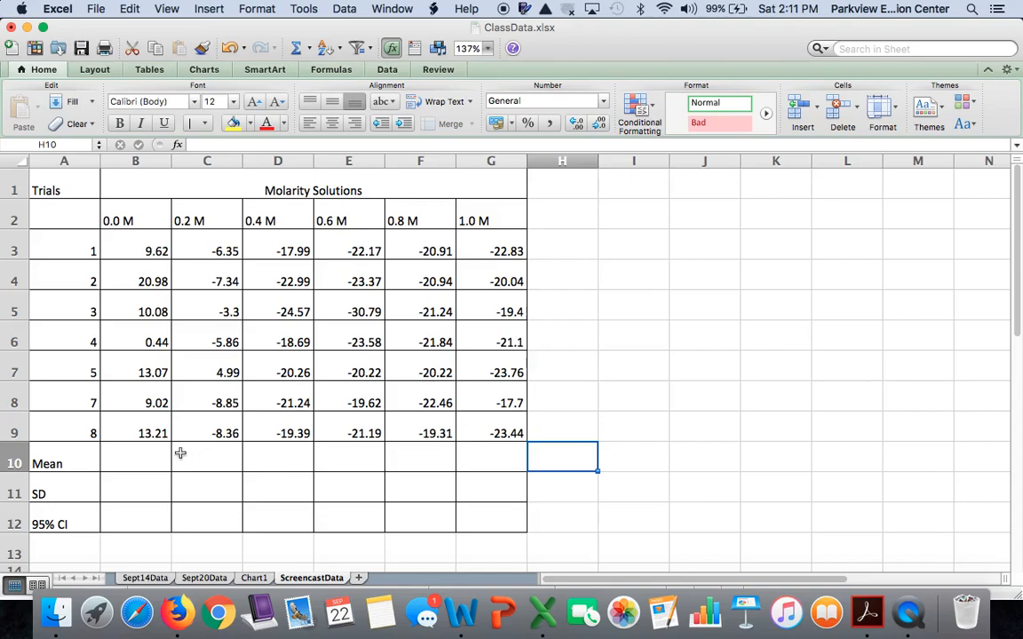
# Step: Enter an AVERAGE formula in B10 for the 0.0 M values B3 through B9
pyautogui.click(150, 454)
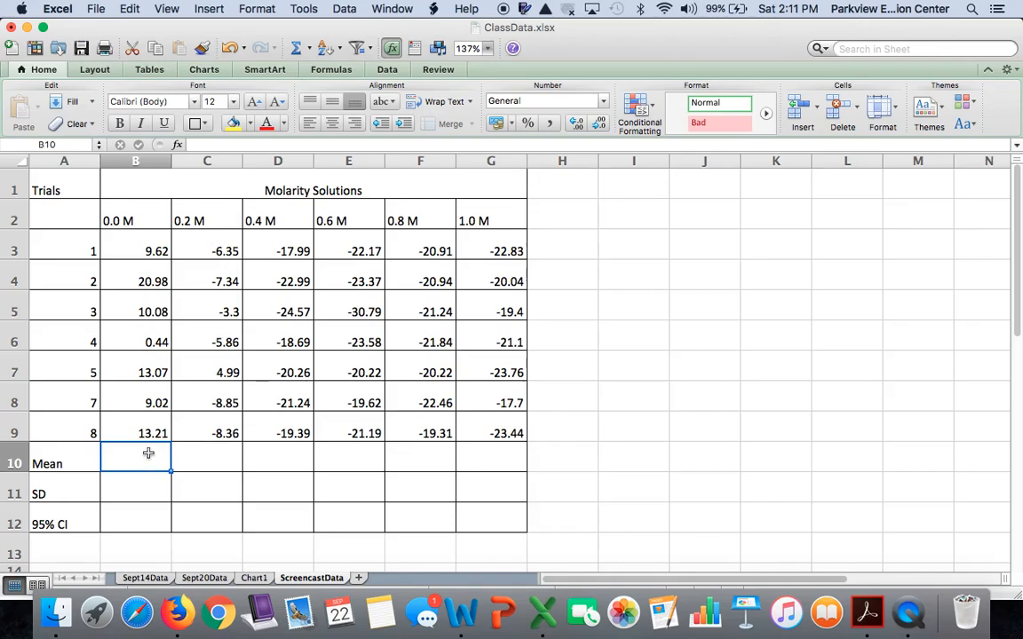
pyautogui.write('=')
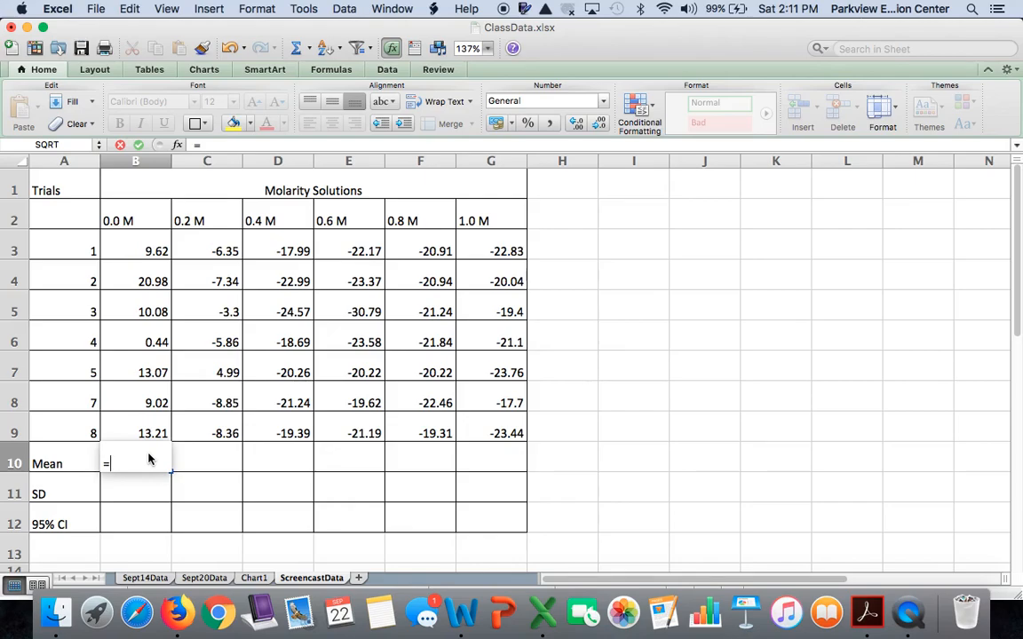
pyautogui.write('a')
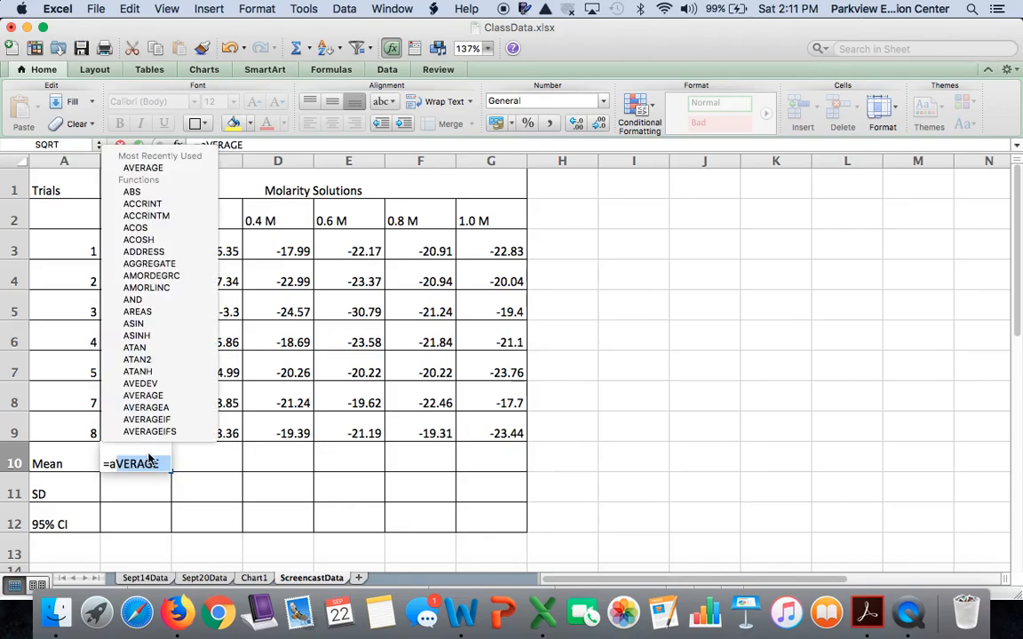
pyautogui.write('ver')
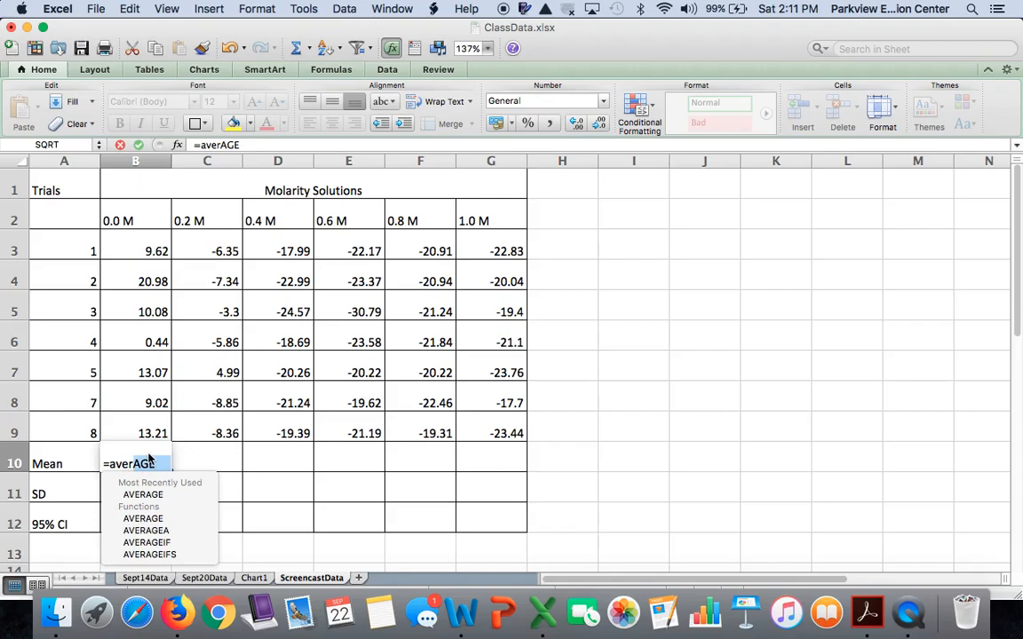
pyautogui.doubleClick(147, 492)
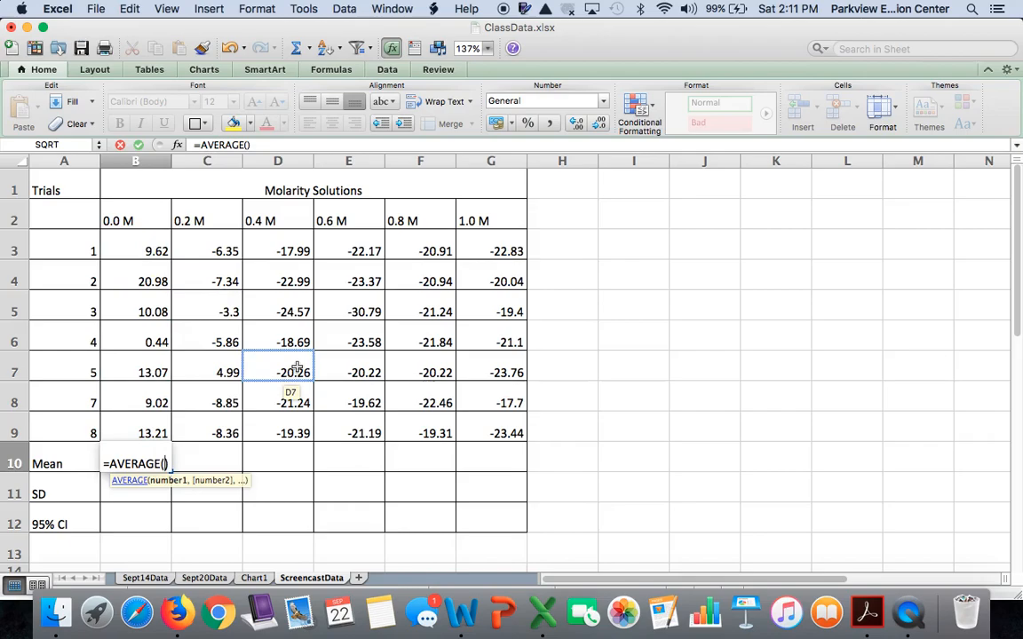
pyautogui.moveTo(147, 251); pyautogui.dragTo(148, 429)
pyautogui.press('Return')
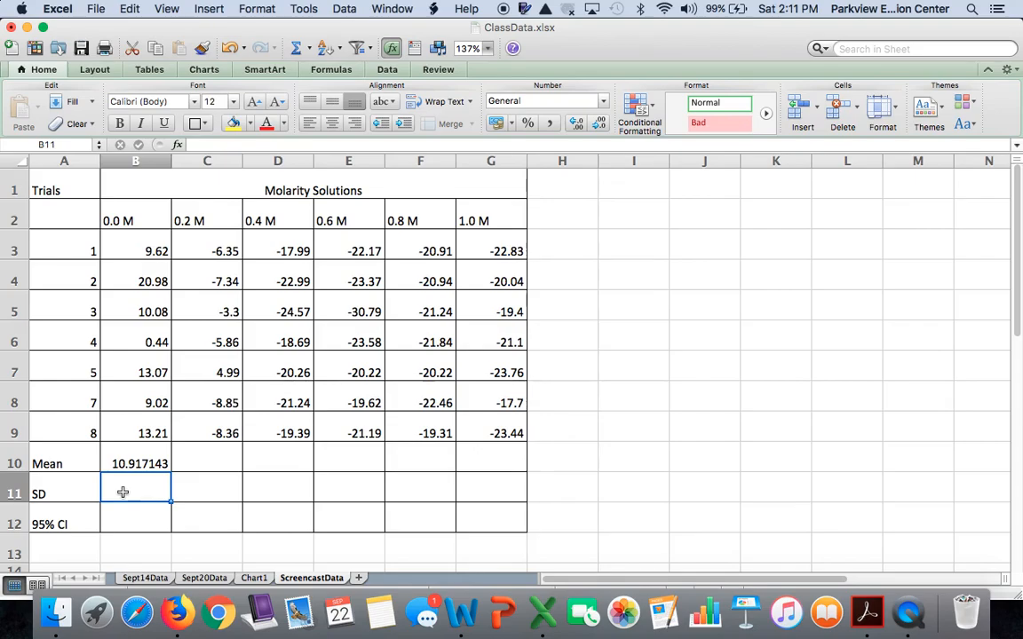
# Step: Enter a STDEV formula in B11 for the 0.0 M values B3 through B9
pyautogui.write('=st')
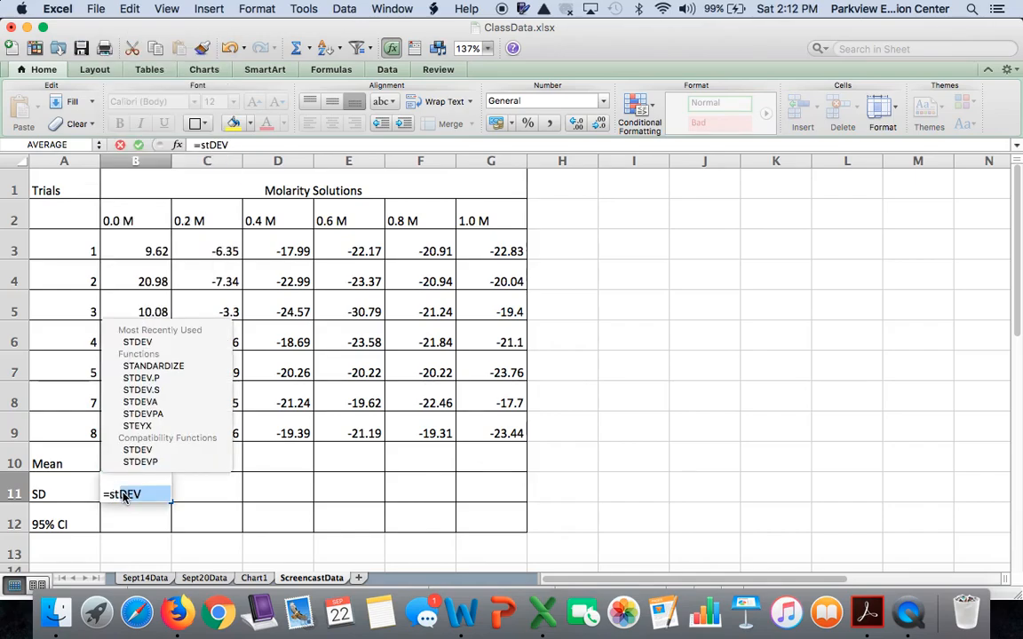
pyautogui.doubleClick(153, 342)
pyautogui.click(143, 252)
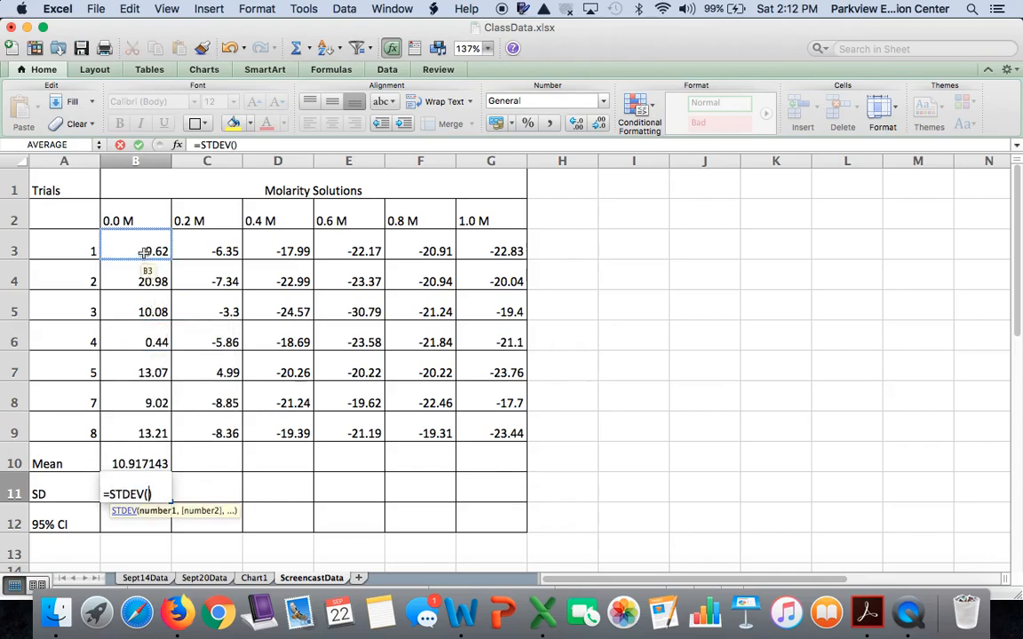
pyautogui.moveTo(143, 253); pyautogui.dragTo(156, 424)
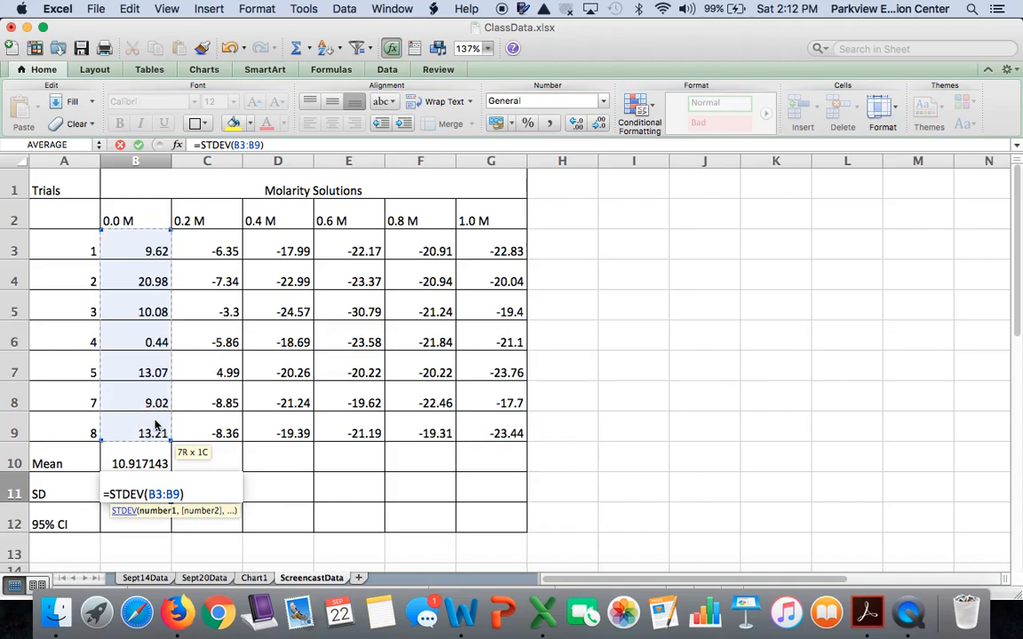
pyautogui.press('Return')
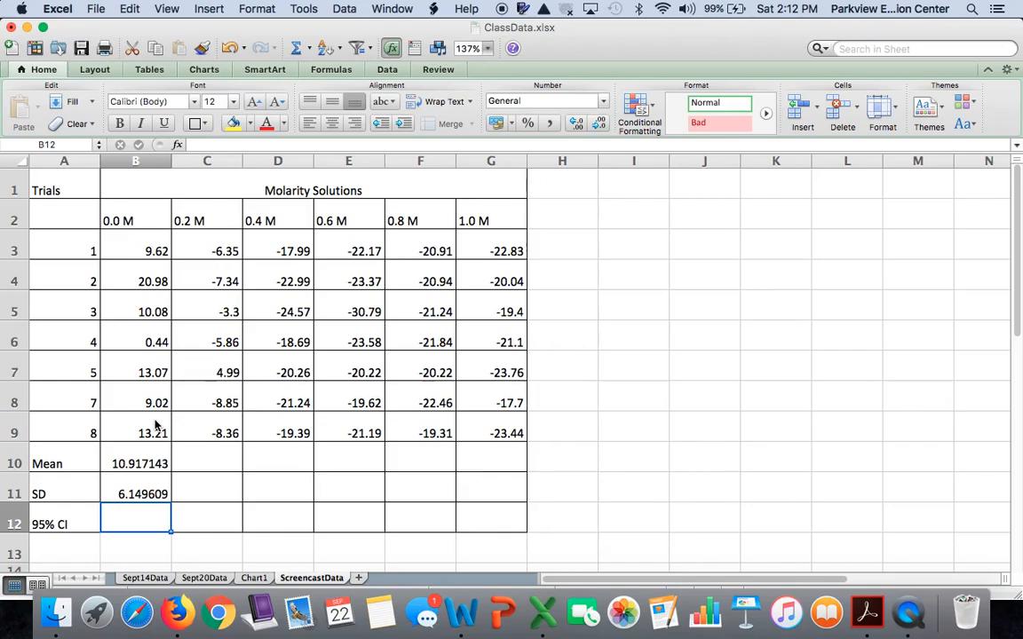
# Step: Enter a CONFIDENCE.NORM formula in B12 using alpha 0.05, the SD in B11, and a sample size of 7
pyautogui.write('=')
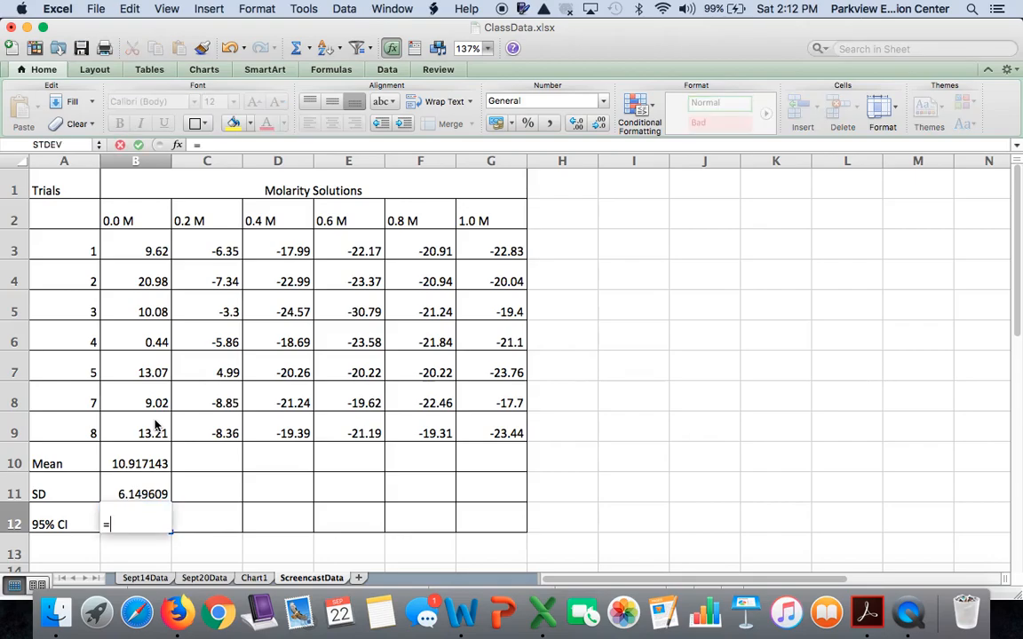
pyautogui.write('con')
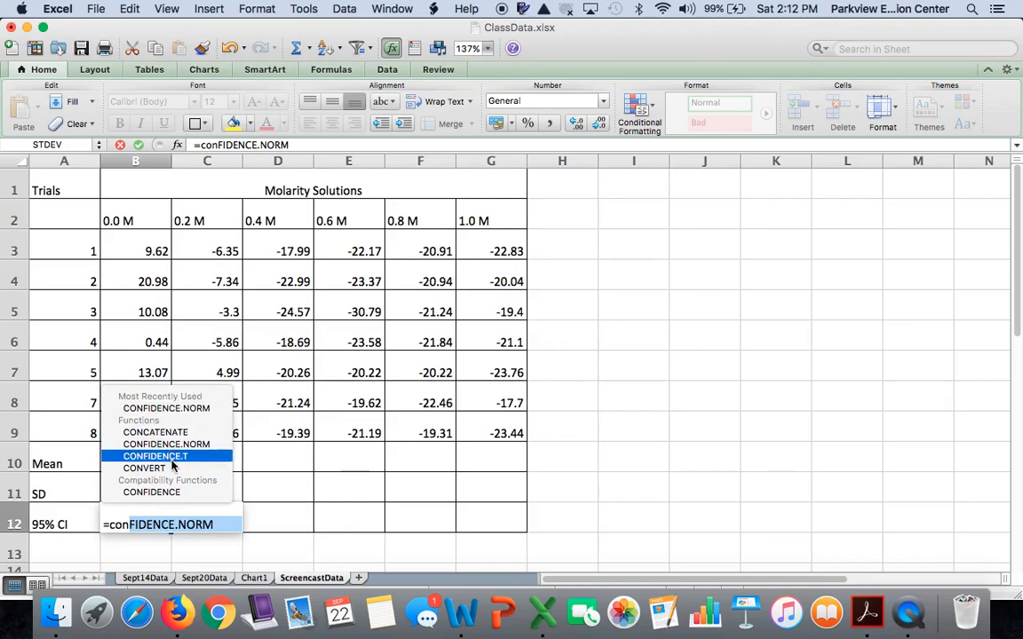
pyautogui.doubleClick(169, 408)
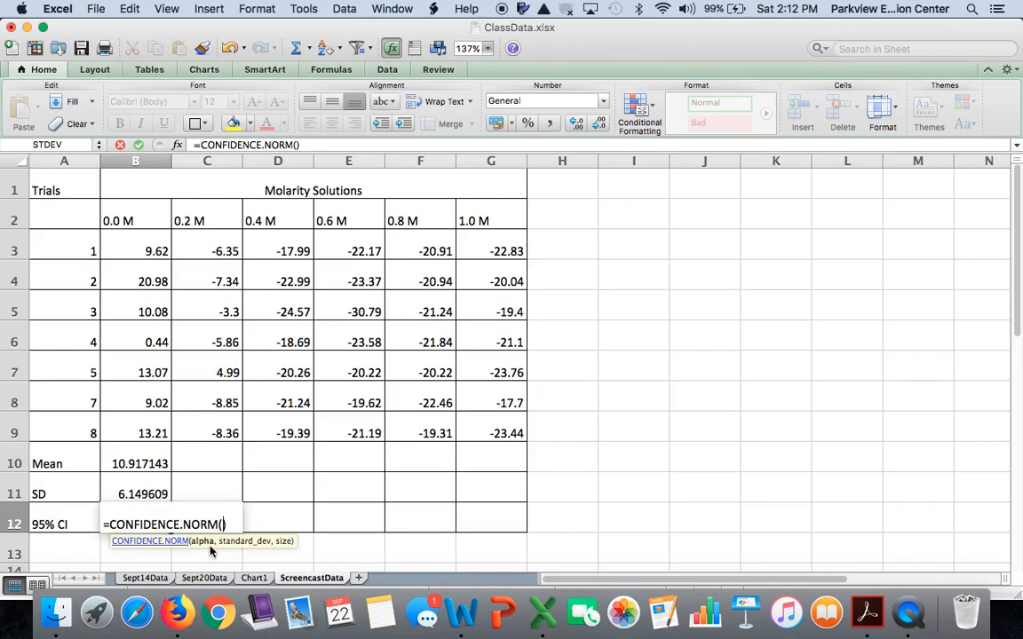
pyautogui.write('0.05')
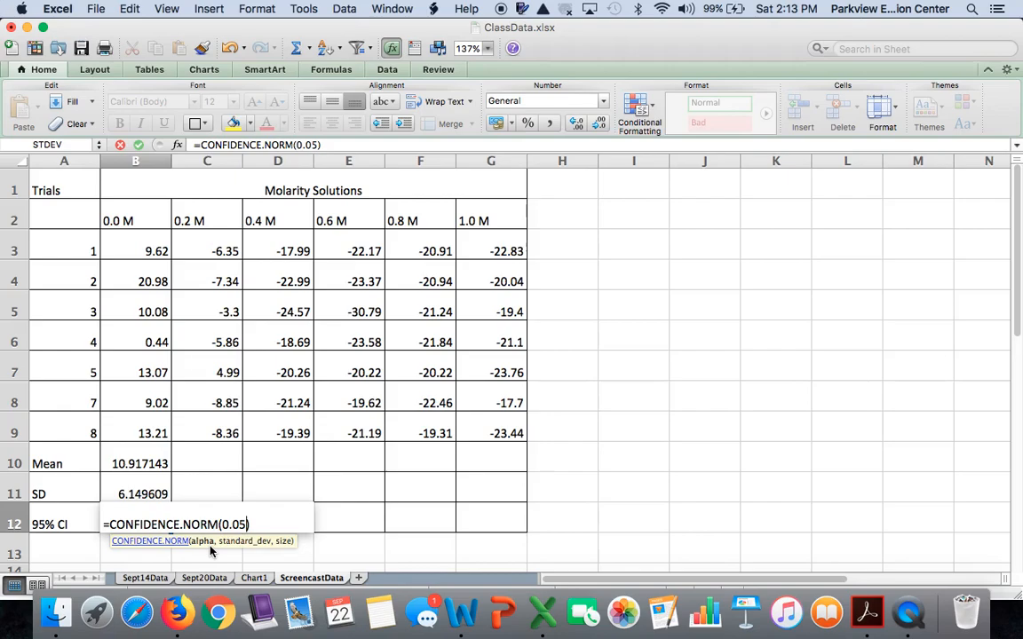
pyautogui.write(',')
pyautogui.click(137, 491)
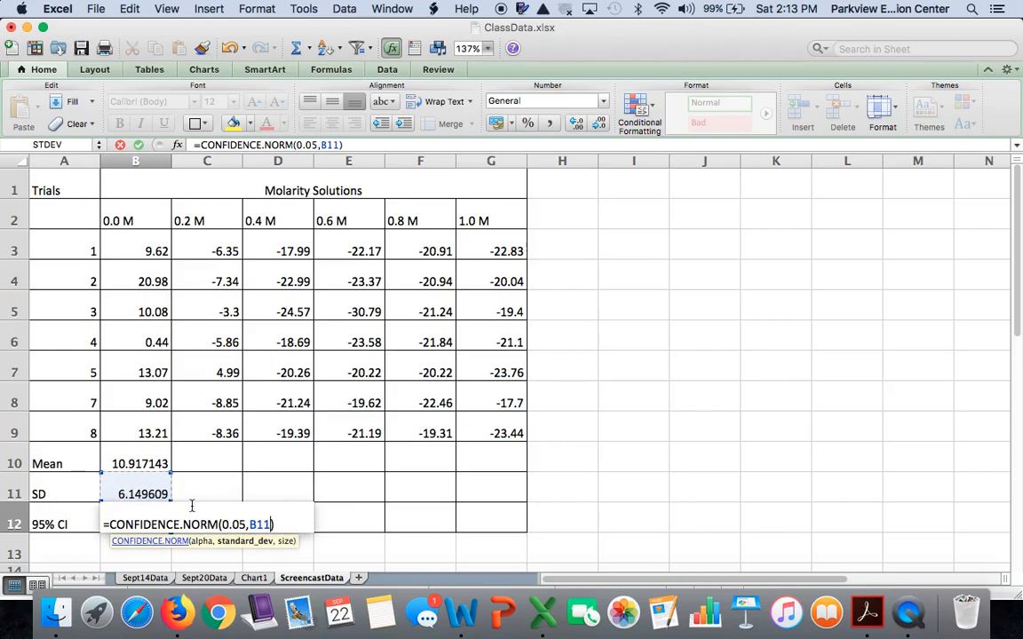
pyautogui.write(',')
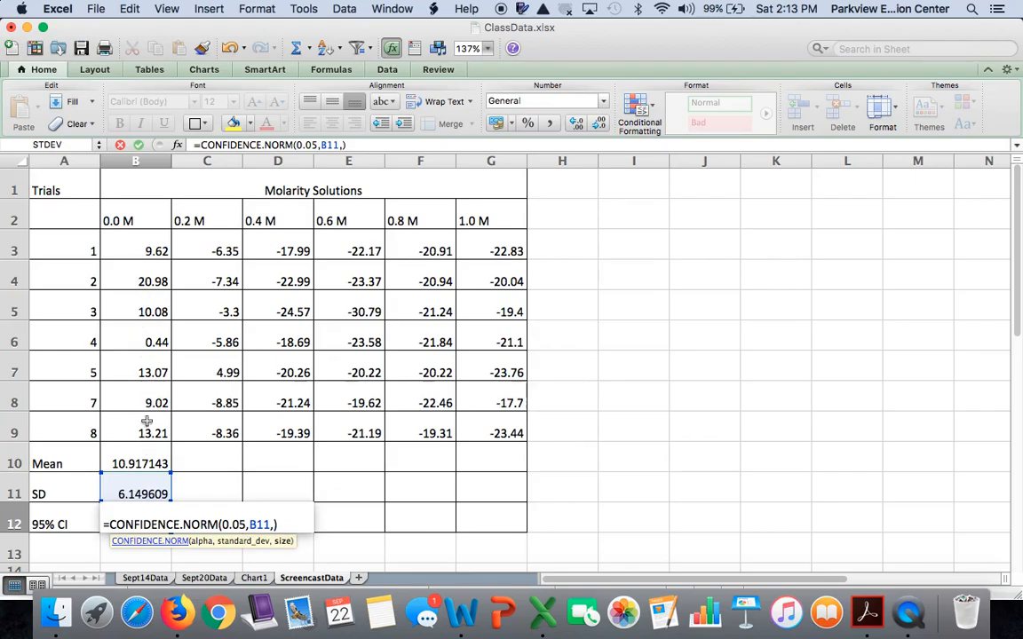
pyautogui.write('7')
pyautogui.press('Return')
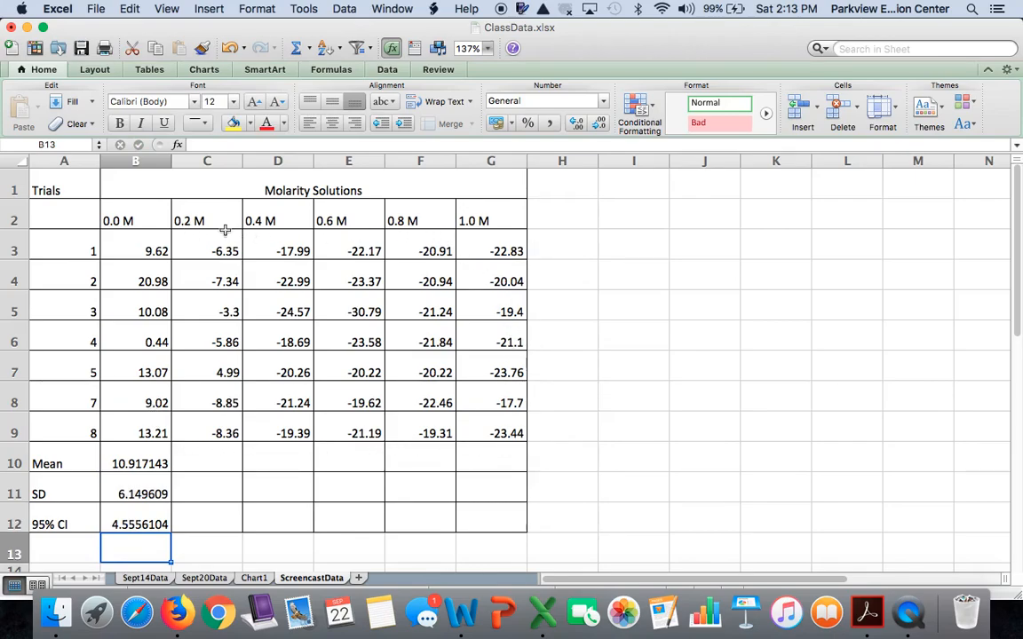
# Step: Fill the mean, SD and 95% CI formulas from column B across to column G and check the copied 0.2 M formulas
pyautogui.click(142, 457)
pyautogui.moveTo(142, 457); pyautogui.dragTo(156, 517)
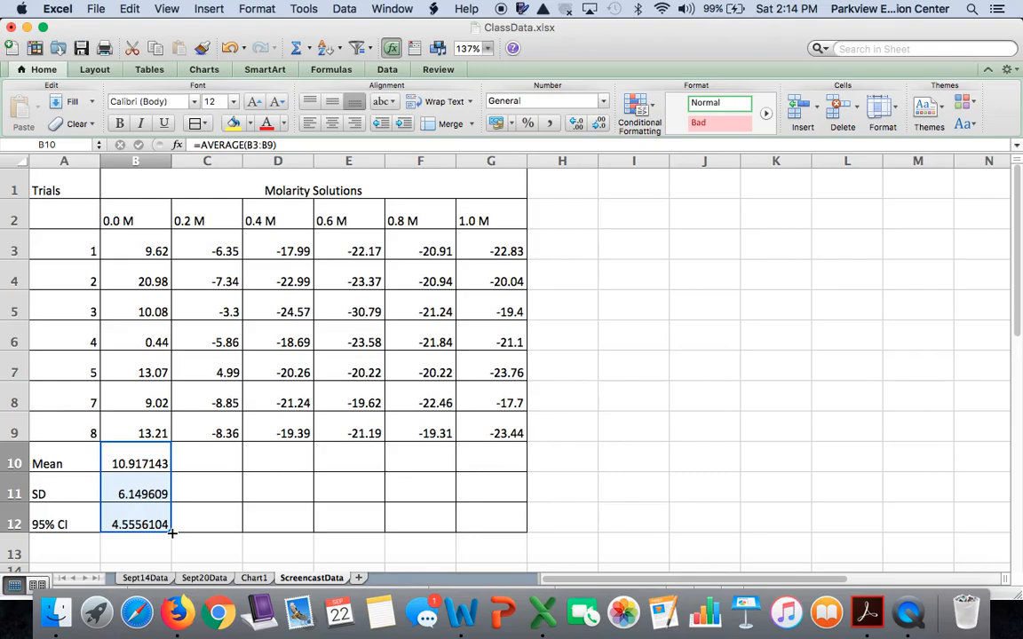
pyautogui.click(172, 533)
pyautogui.moveTo(172, 532); pyautogui.dragTo(505, 525)
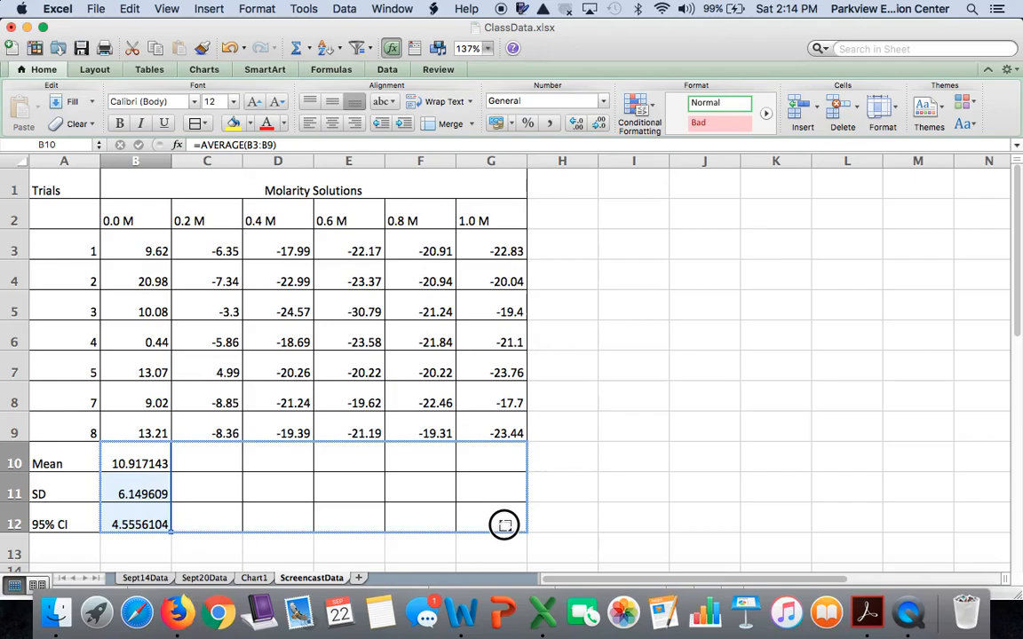
pyautogui.moveTo(504, 524); pyautogui.dragTo(504, 525)
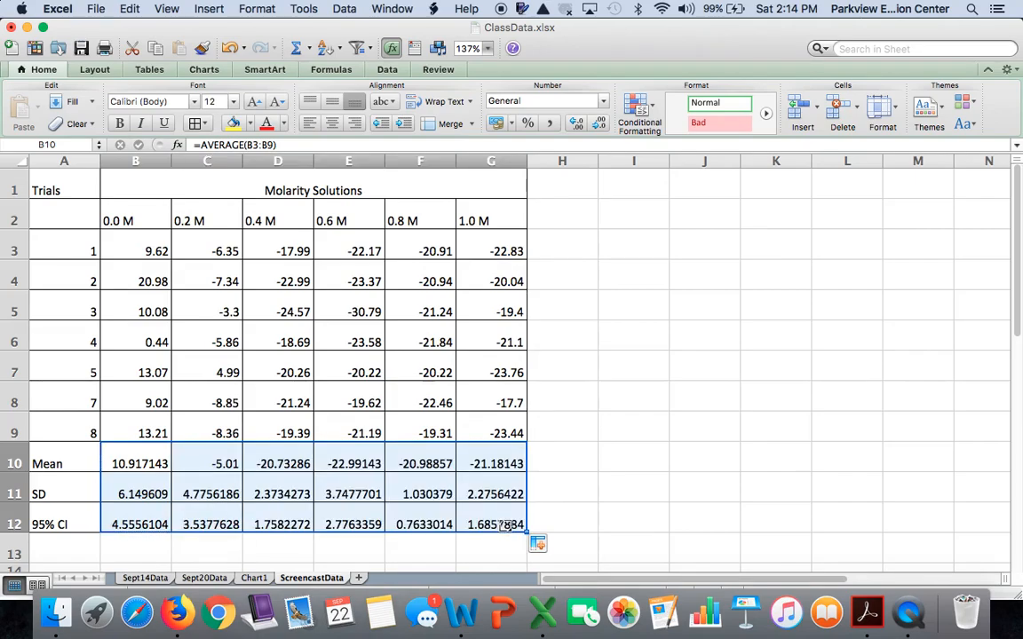
pyautogui.click(209, 456)
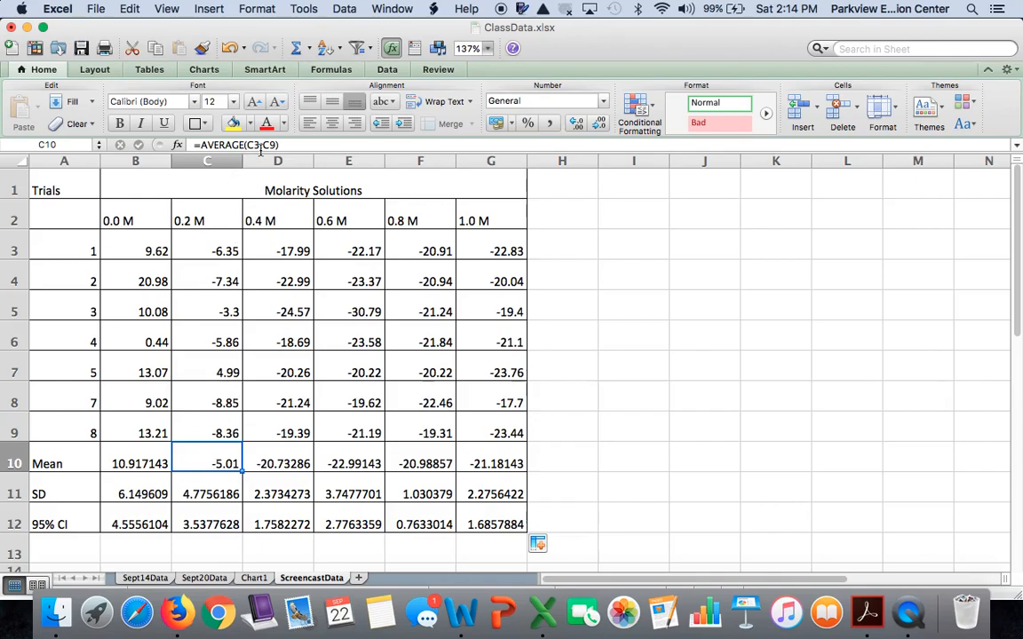
pyautogui.click(217, 251)
pyautogui.moveTo(217, 250); pyautogui.dragTo(212, 427)
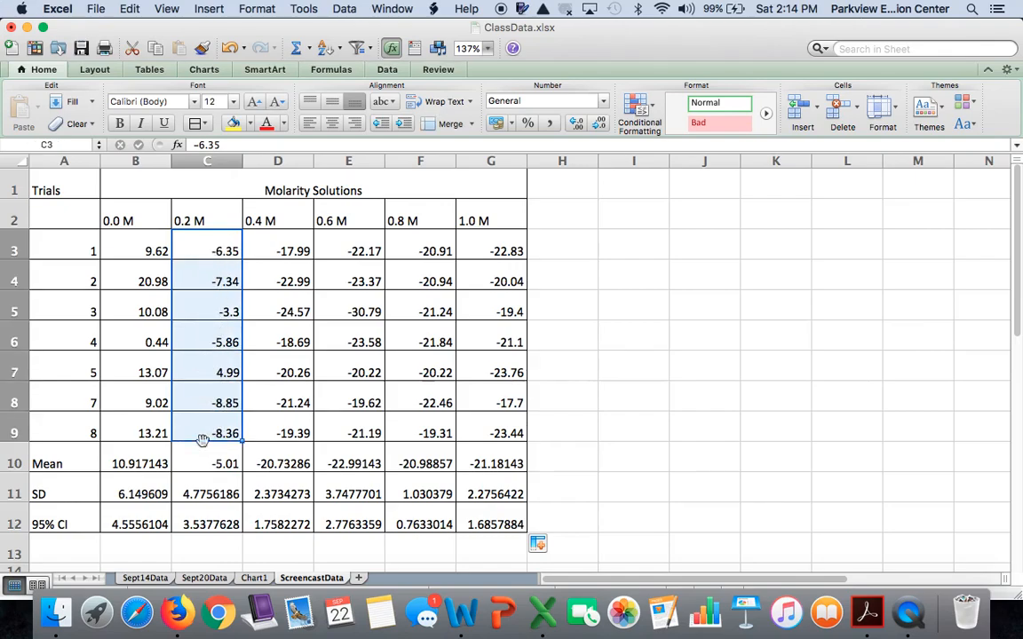
pyautogui.click(213, 487)
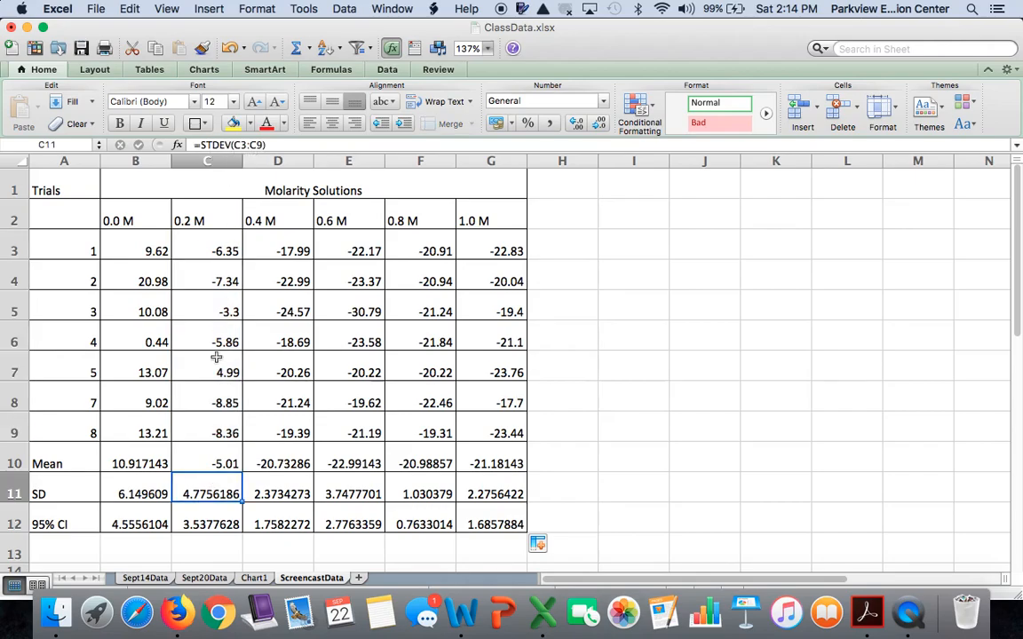
pyautogui.press('Down')
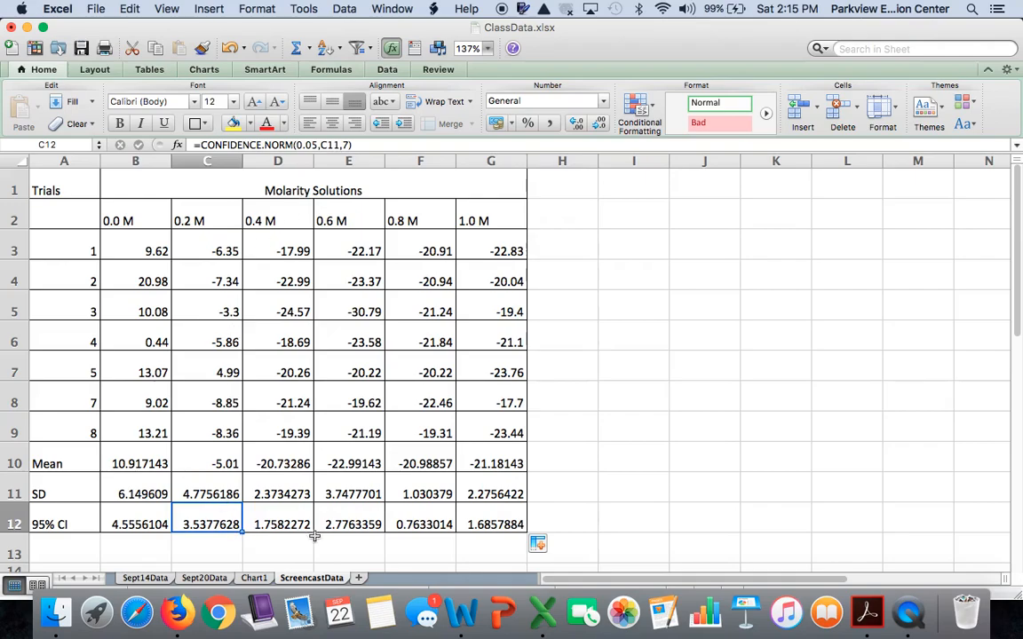
pyautogui.click(604, 495)
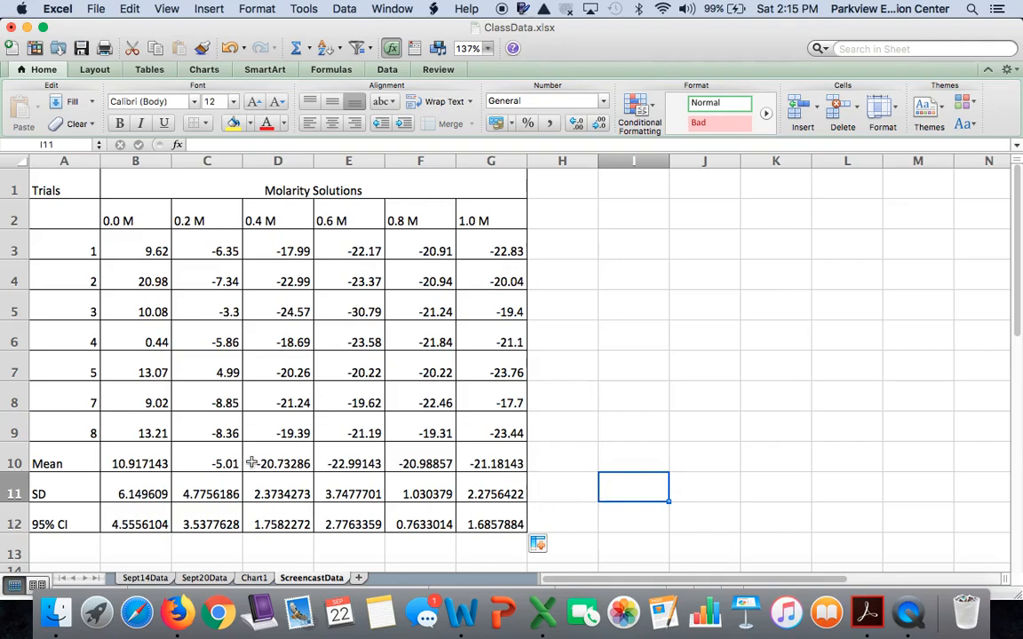
# Step: Reduce the mean, SD and 95% CI values in B10 through G12 to two decimal places
pyautogui.moveTo(143, 458); pyautogui.dragTo(476, 520)
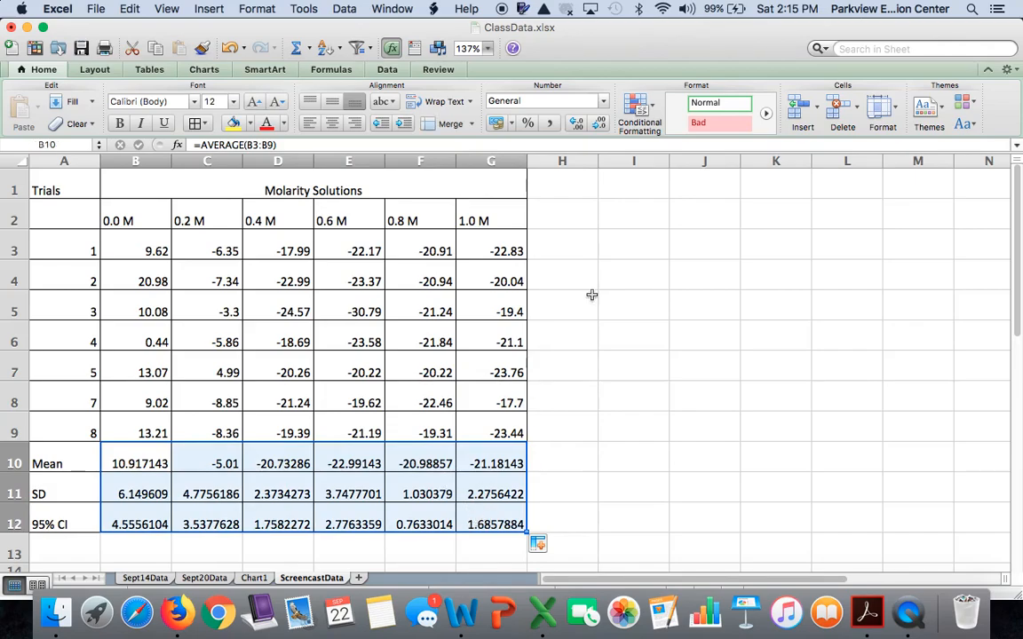
pyautogui.click(596, 126)
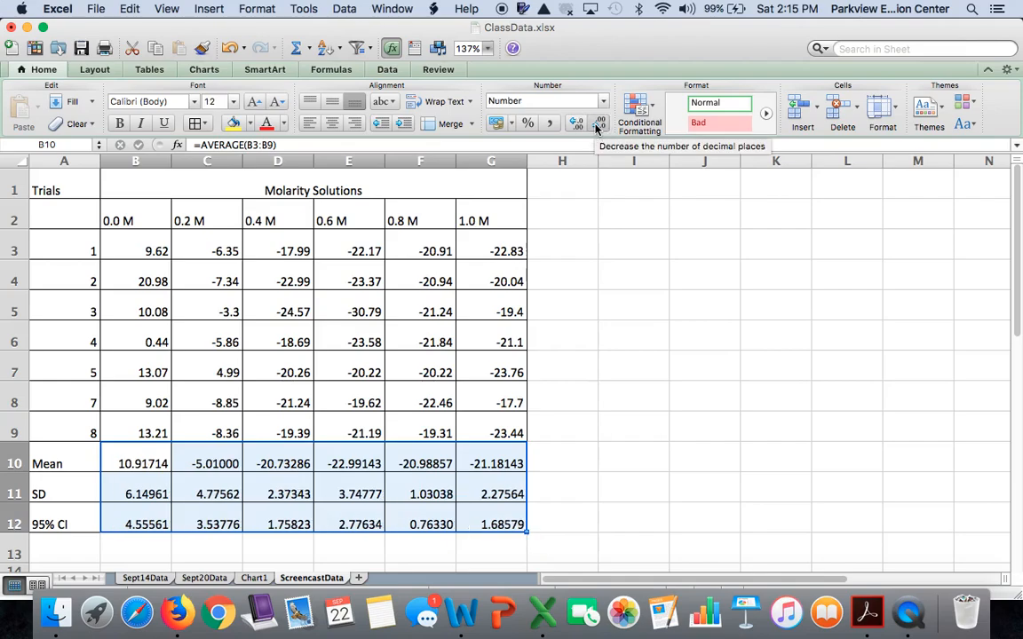
pyautogui.click(598, 125)
pyautogui.click(597, 125)
pyautogui.click(597, 125)
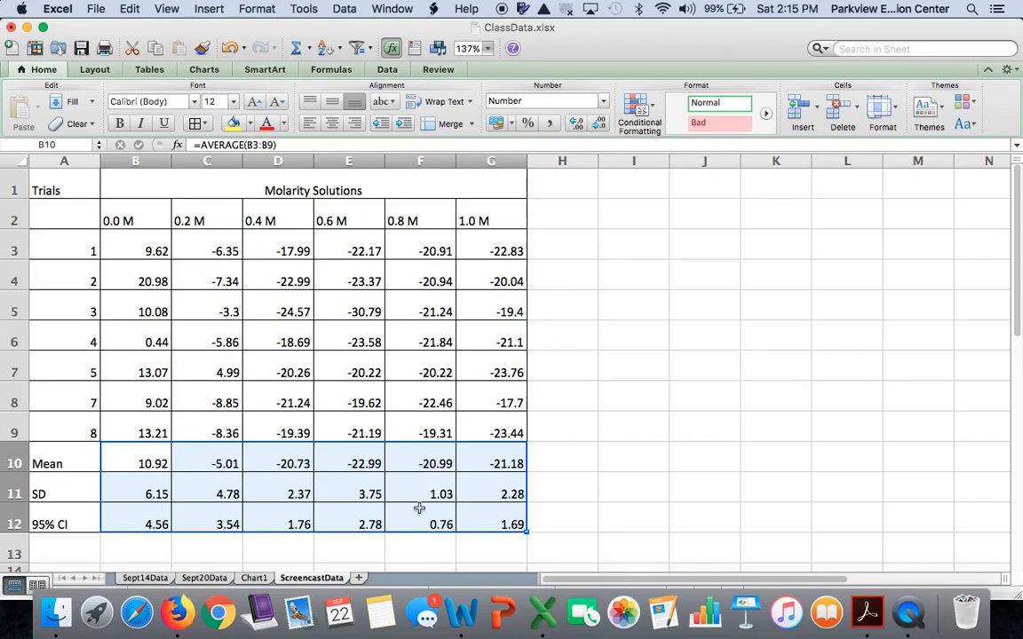
pyautogui.click(611, 495)
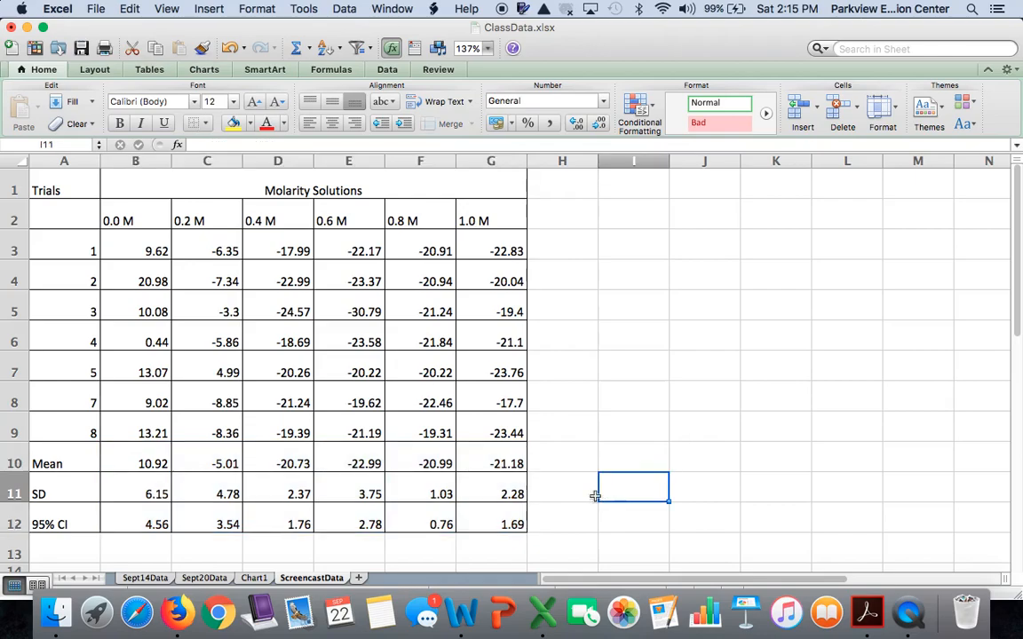